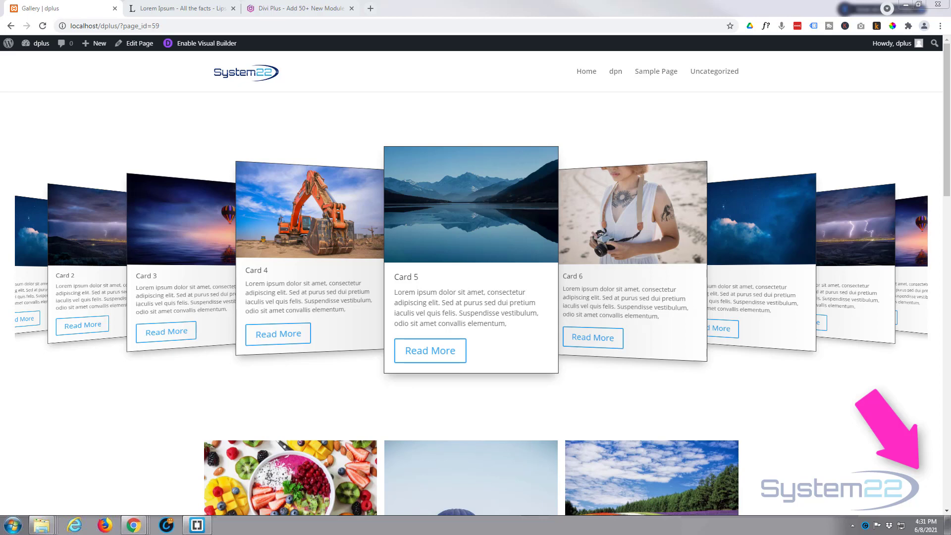
# - Switch from the Gallery carousel to the Divi Plus product page on Divi Extended
pyautogui.click(293, 9)
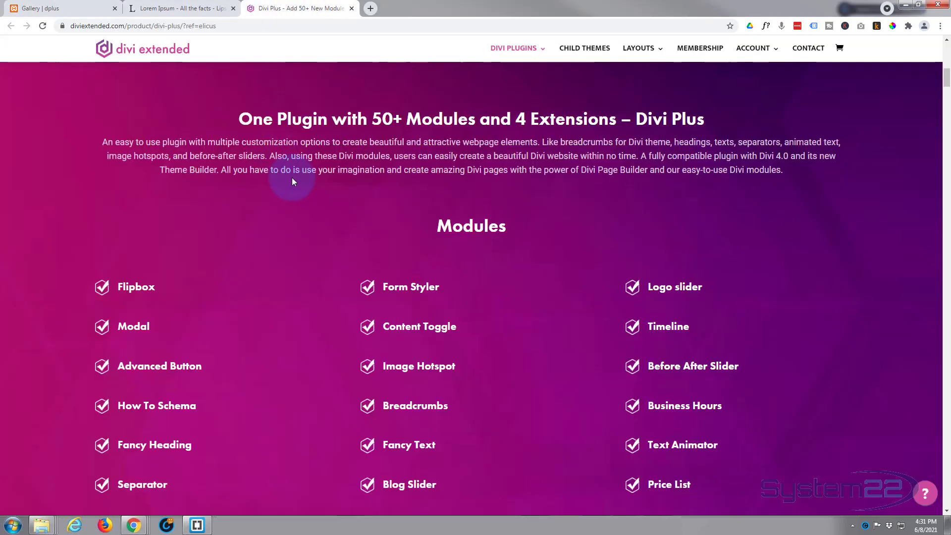
# - Look over the Divi Plus modules list, then return to the Gallery page carousel
pyautogui.scroll(-5, 262, 314)
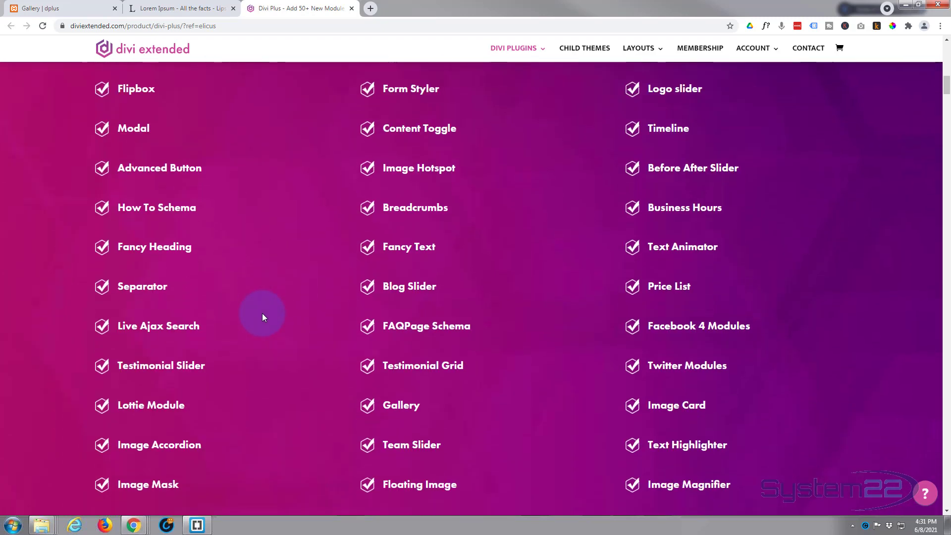
pyautogui.scroll(4, 263, 313)
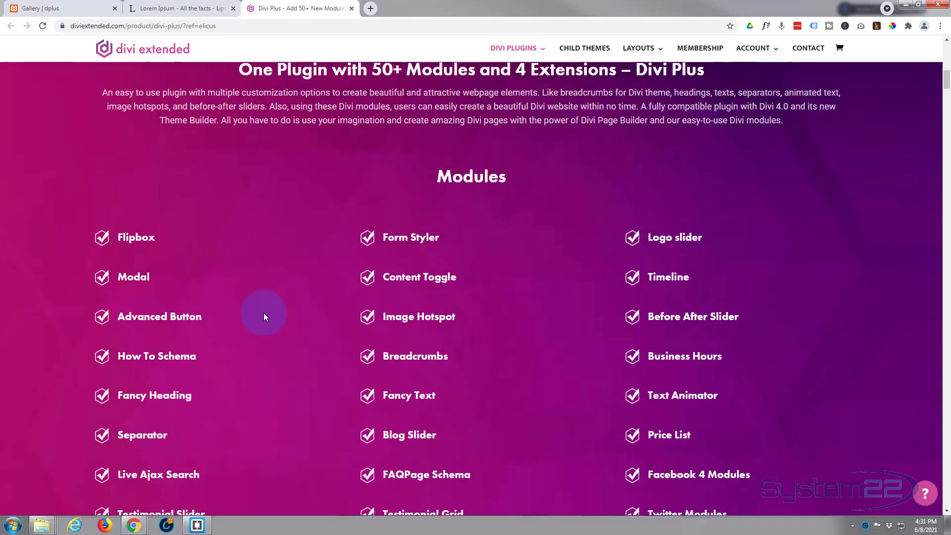
pyautogui.scroll(1, 264, 316)
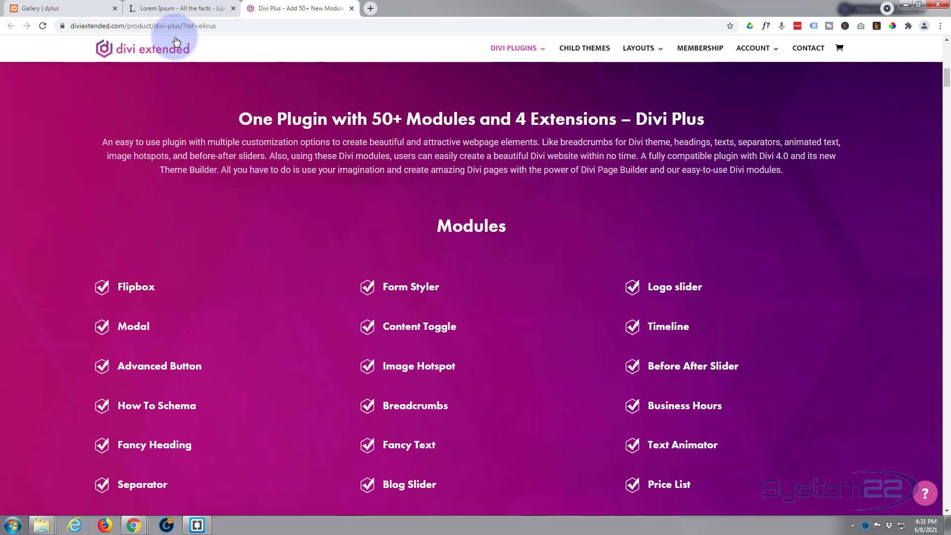
pyautogui.click(60, 8)
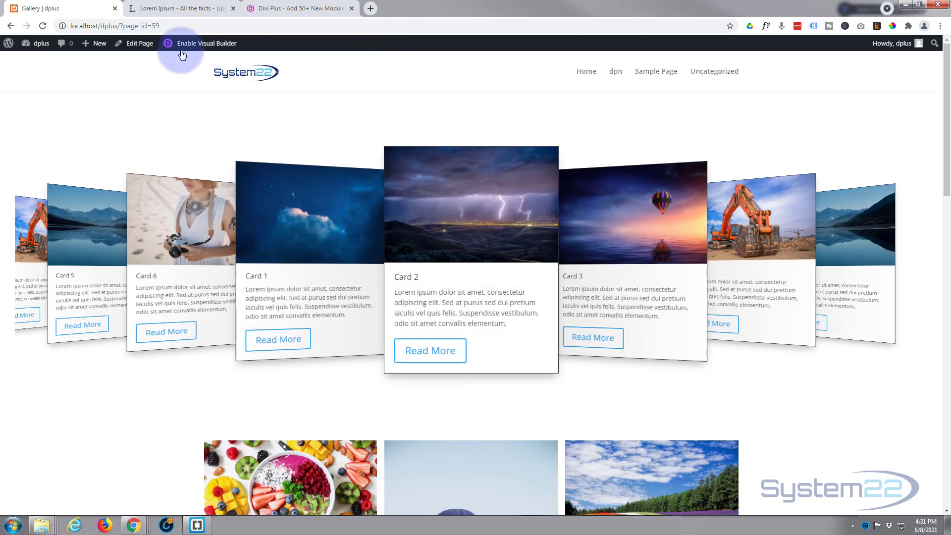
# - Enable the Visual Builder and insert a new one-column row below the existing carousel
pyautogui.click(201, 45)
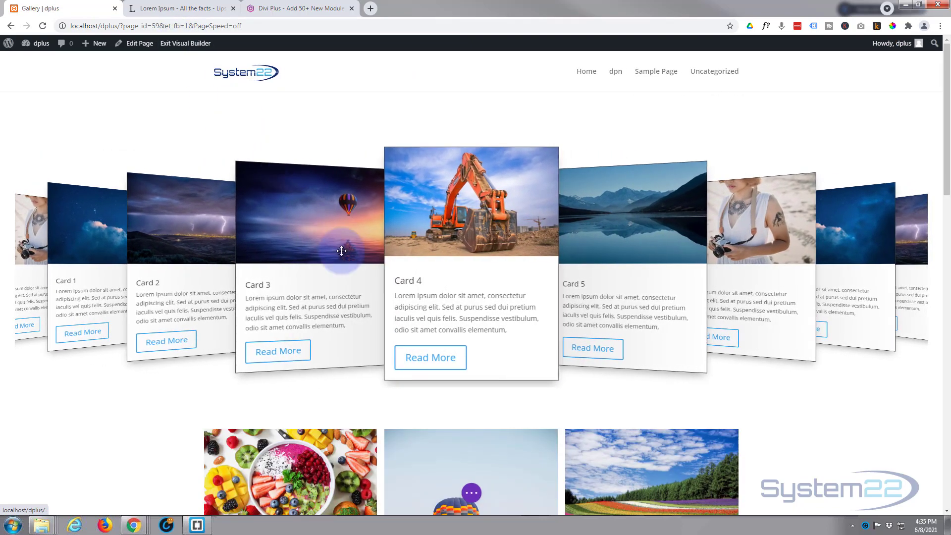
pyautogui.click(342, 258)
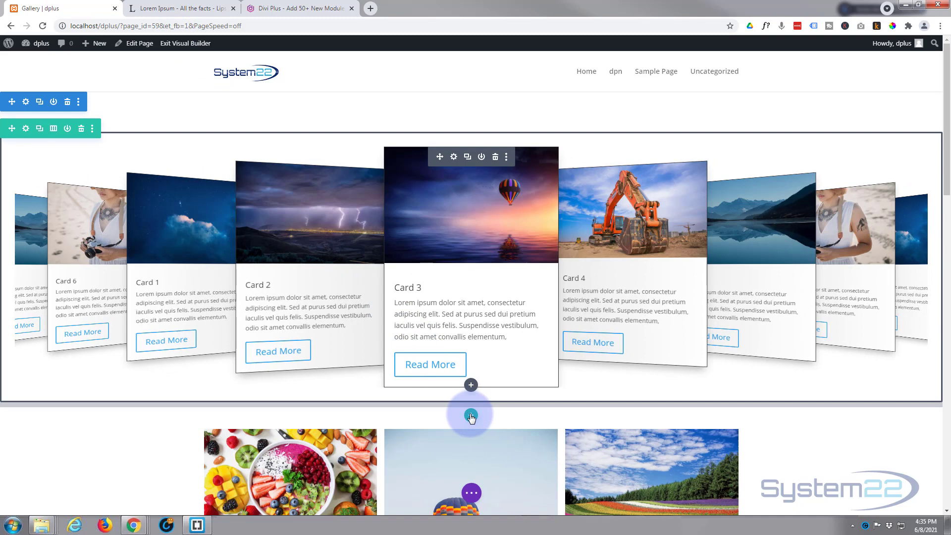
pyautogui.click(471, 415)
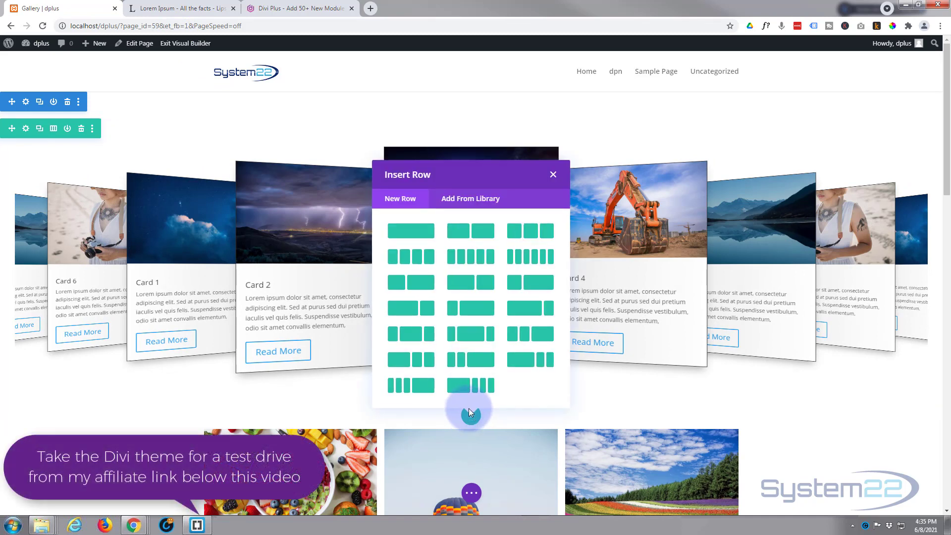
pyautogui.click(414, 230)
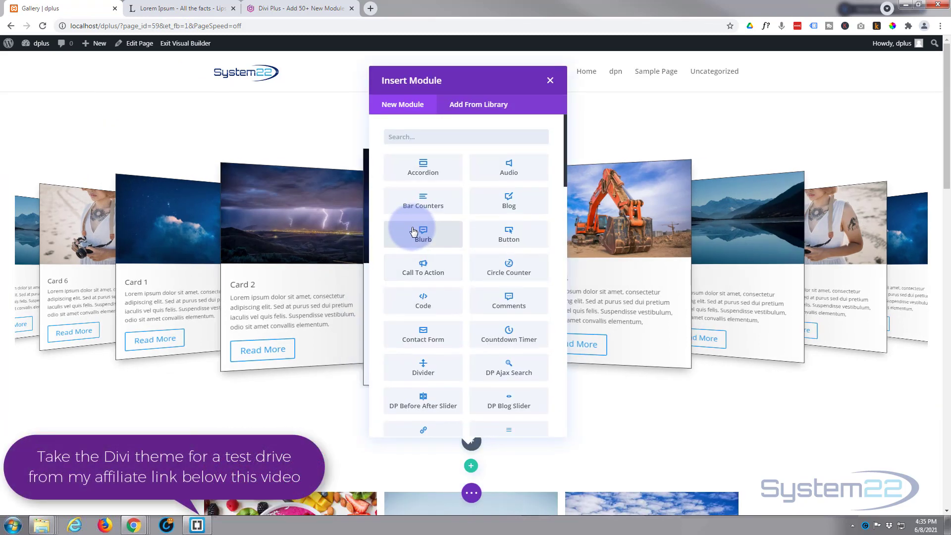
# - Add a DP Image Card Carousel module to the new row
pyautogui.click(501, 206)
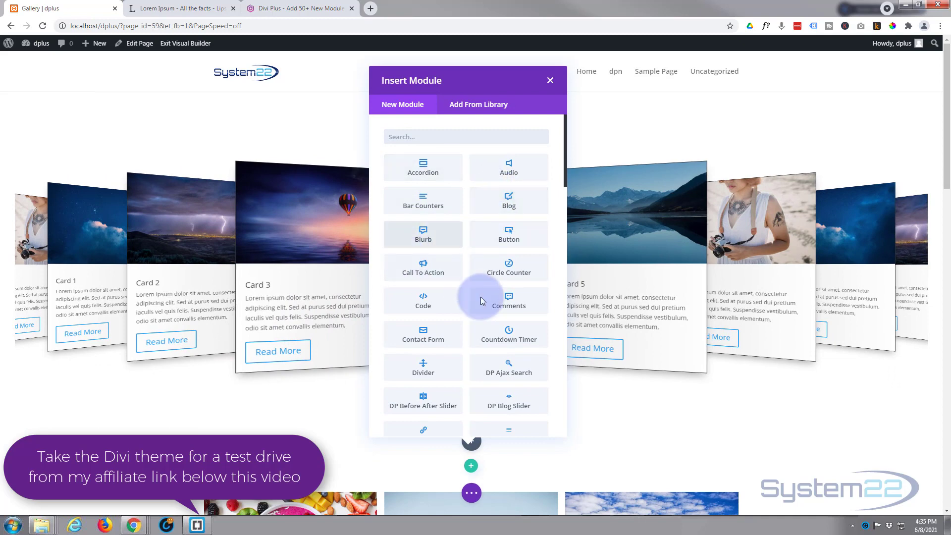
pyautogui.scroll(-2, 490, 271)
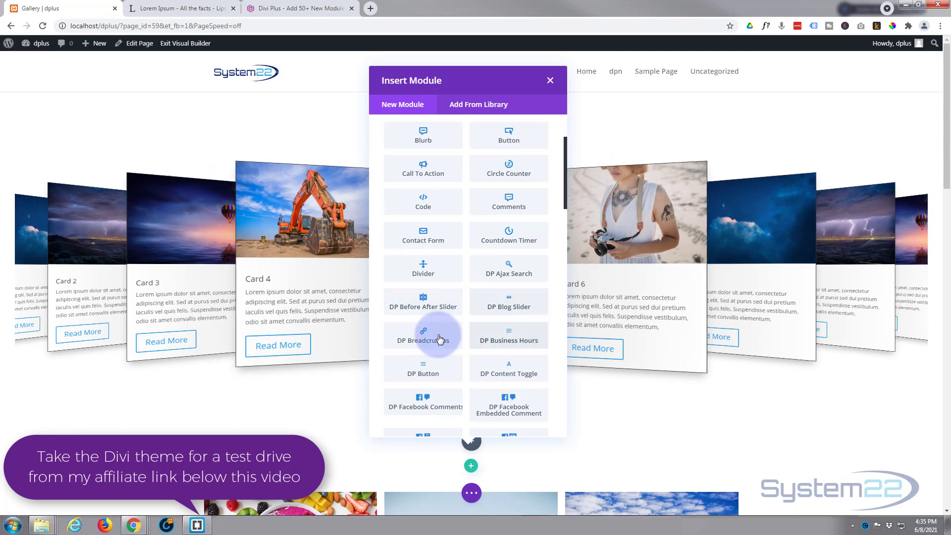
pyautogui.scroll(-3, 470, 319)
pyautogui.scroll(-1, 471, 320)
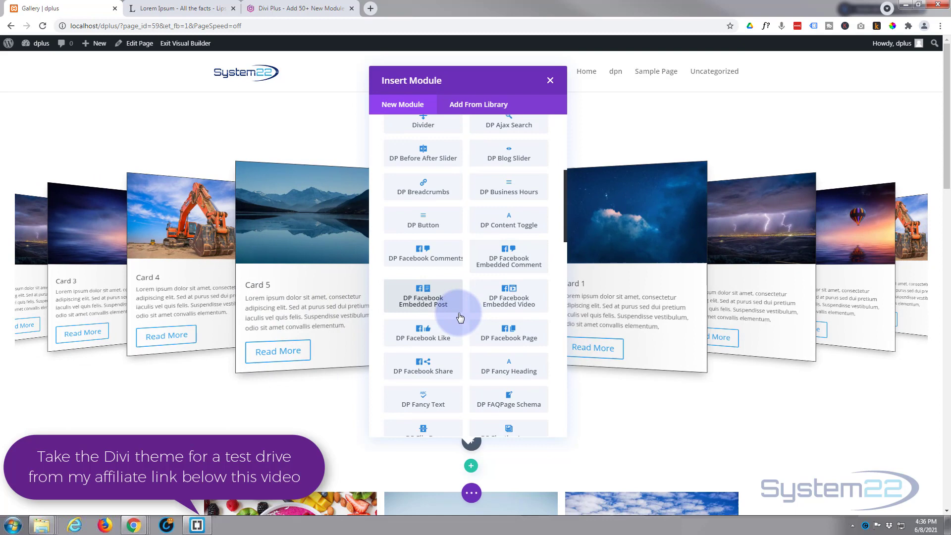
pyautogui.scroll(-3, 458, 314)
pyautogui.scroll(-3, 460, 316)
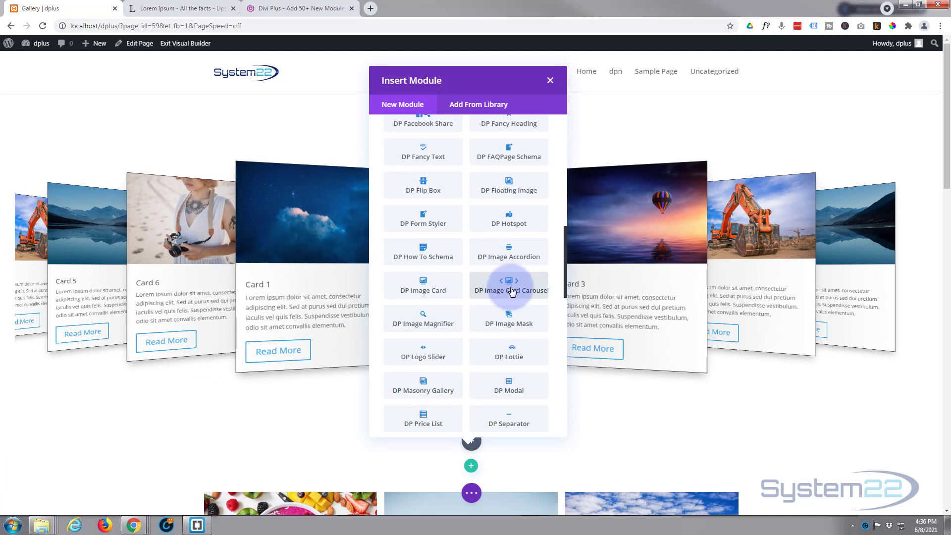
pyautogui.click(512, 292)
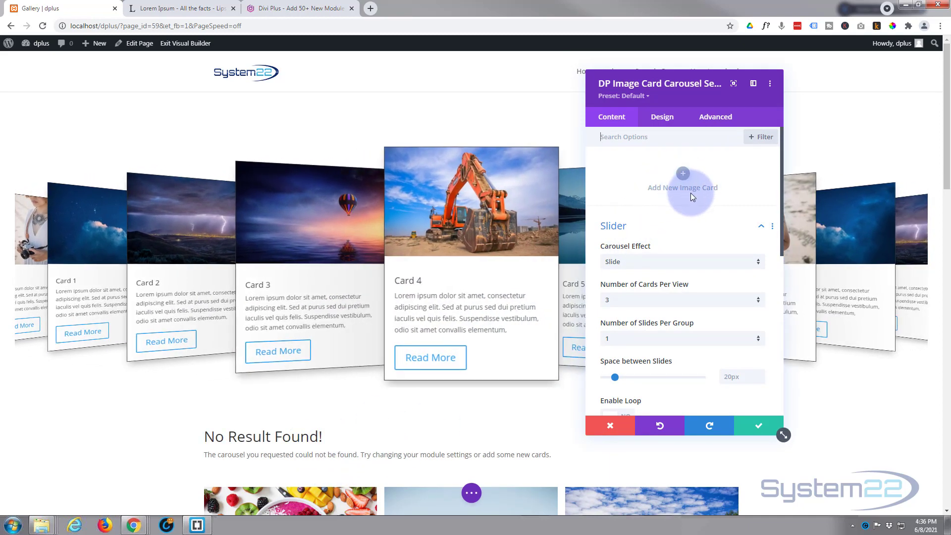
# - Save the new carousel module and delete the old coverflow carousel row
pyautogui.click(758, 429)
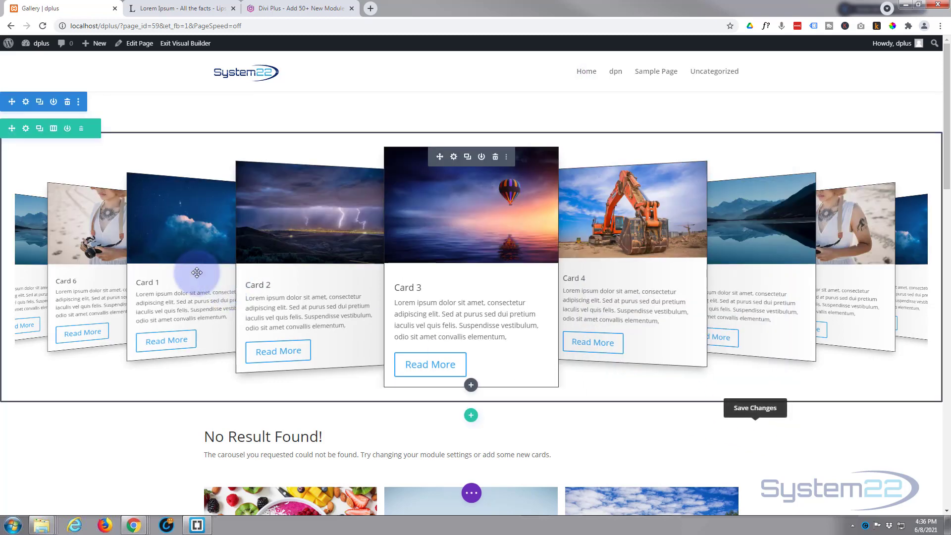
pyautogui.click(81, 129)
# - Add a new image card to the carousel titled 'Card 1'
pyautogui.moveTo(403, 145)
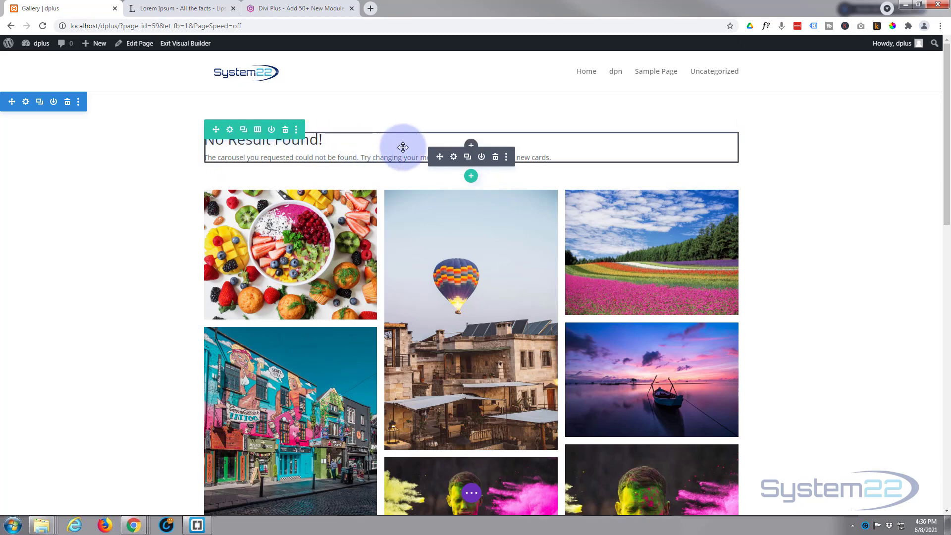
pyautogui.click(453, 157)
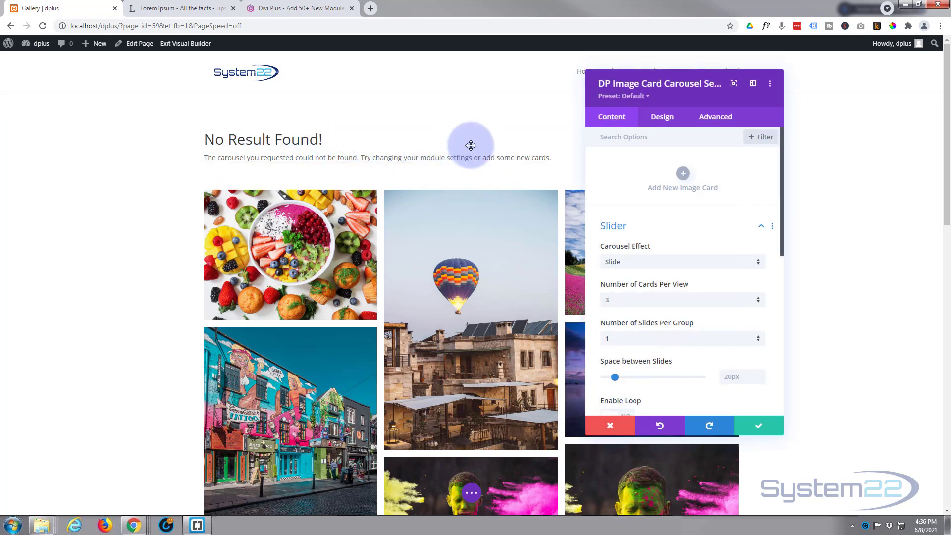
pyautogui.click(684, 174)
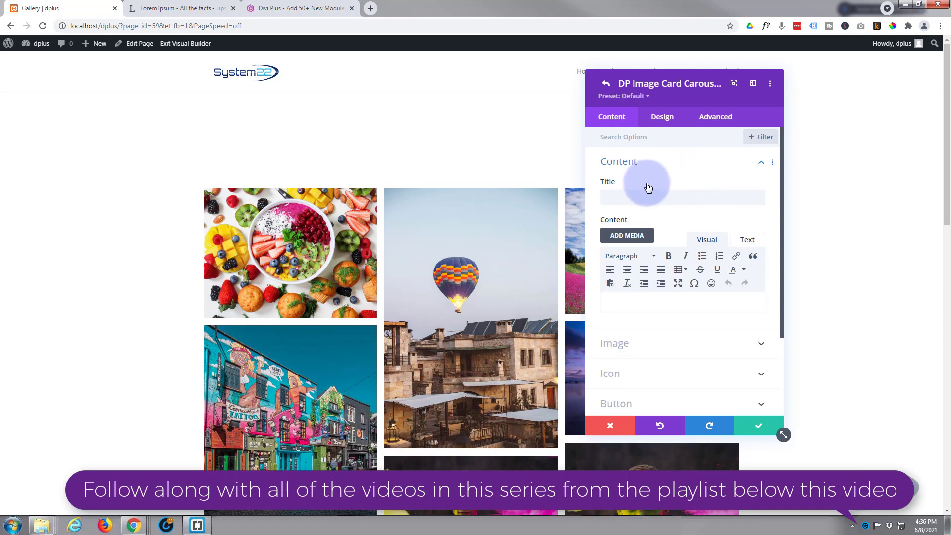
pyautogui.click(631, 194)
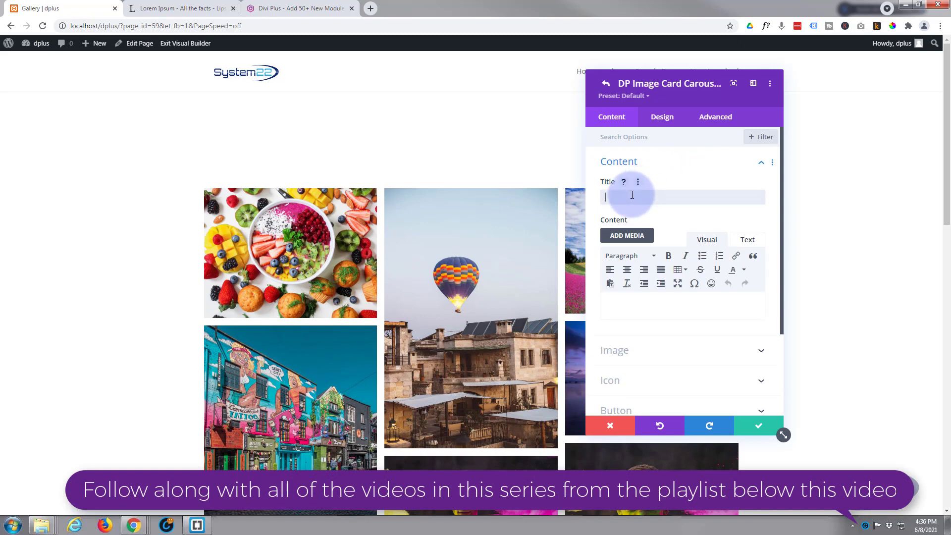
pyautogui.write('Card 1')
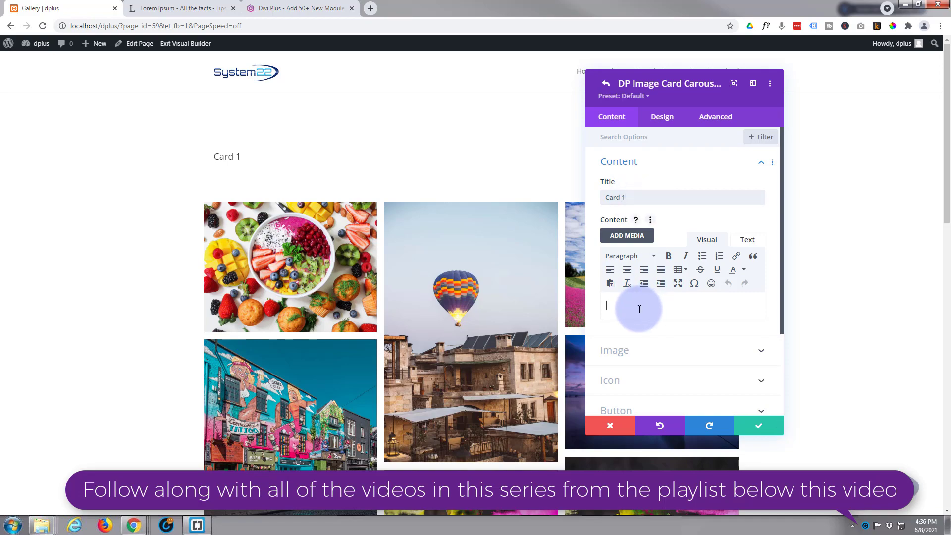
pyautogui.click(639, 309)
# - Copy the selected Lorem Ipsum paragraph from lipsum.com
pyautogui.click(176, 8)
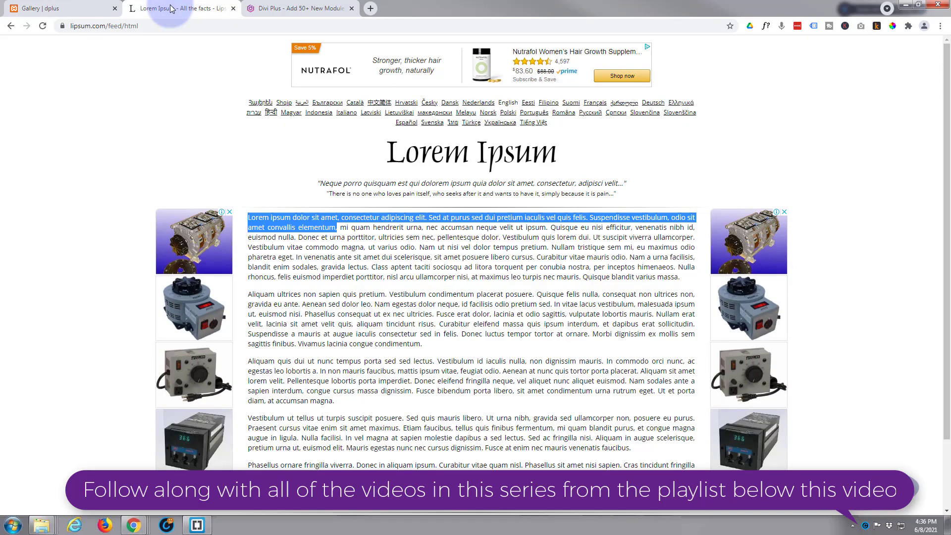
pyautogui.rightClick(288, 218)
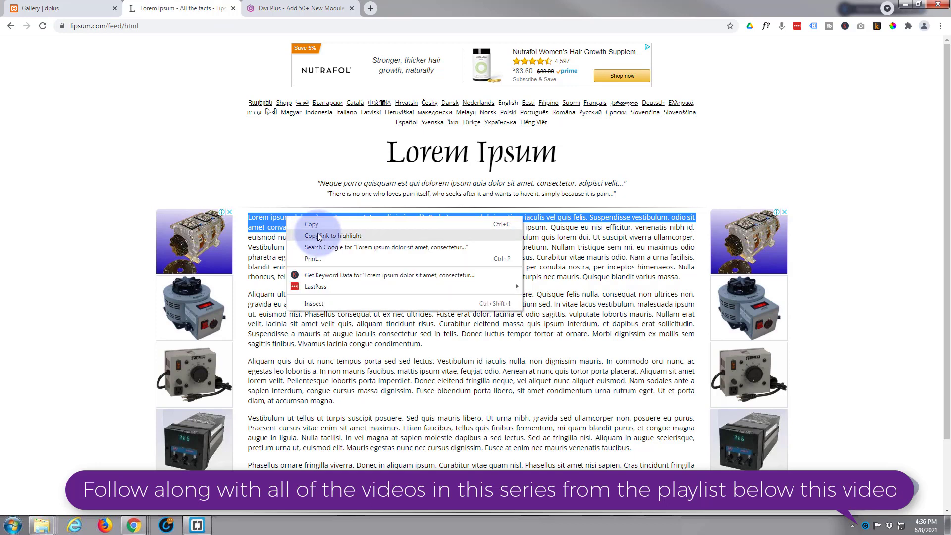
pyautogui.click(316, 225)
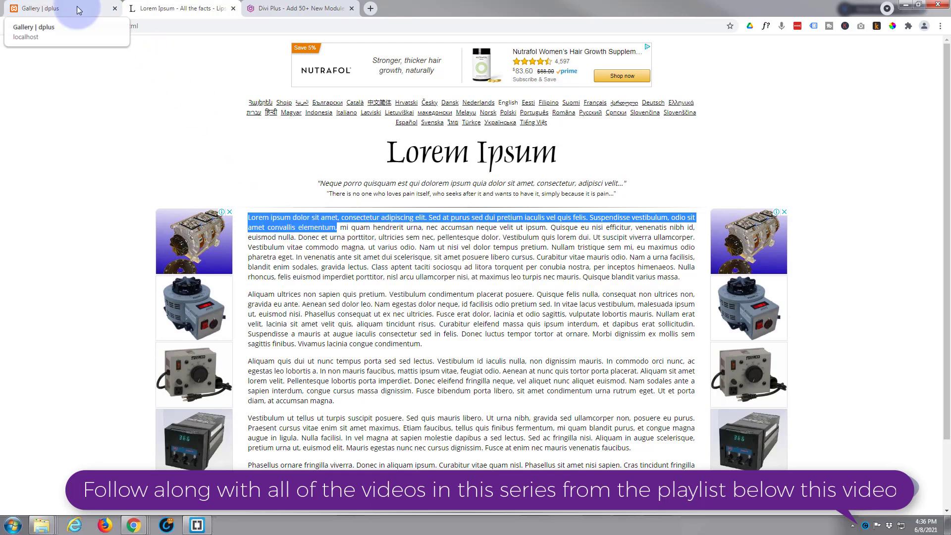
# - Paste the Lorem Ipsum paragraph into Card 1's content, formatted as Paragraph
pyautogui.click(54, 9)
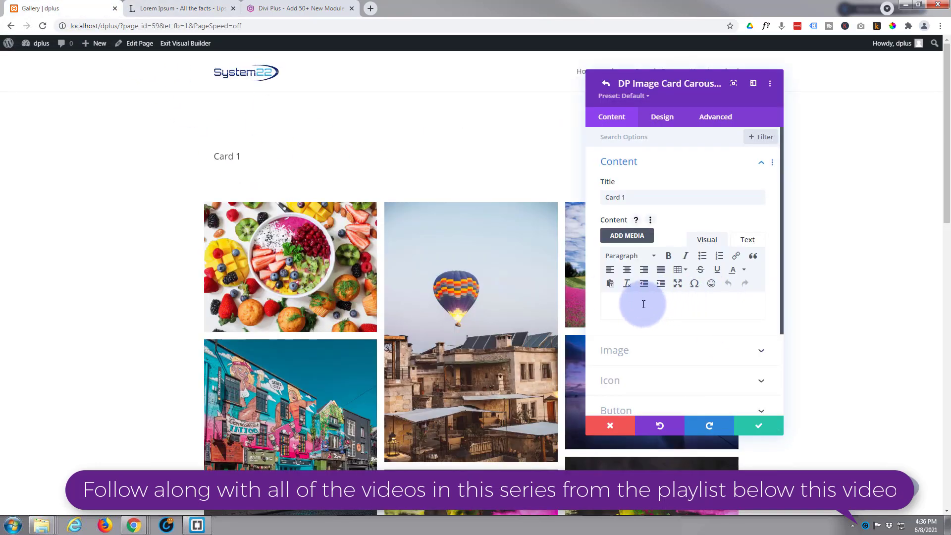
pyautogui.hotkey('ctrl', 'v')
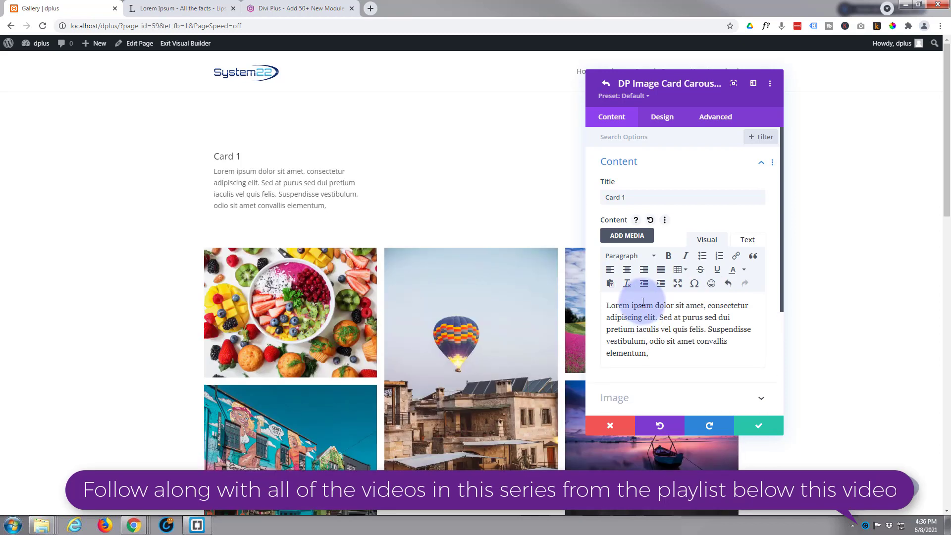
pyautogui.click(631, 256)
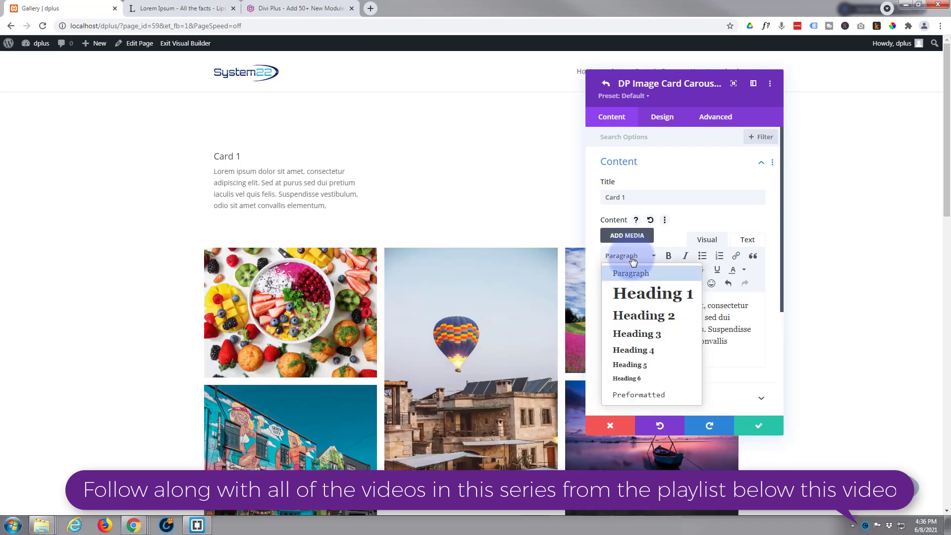
pyautogui.click(673, 237)
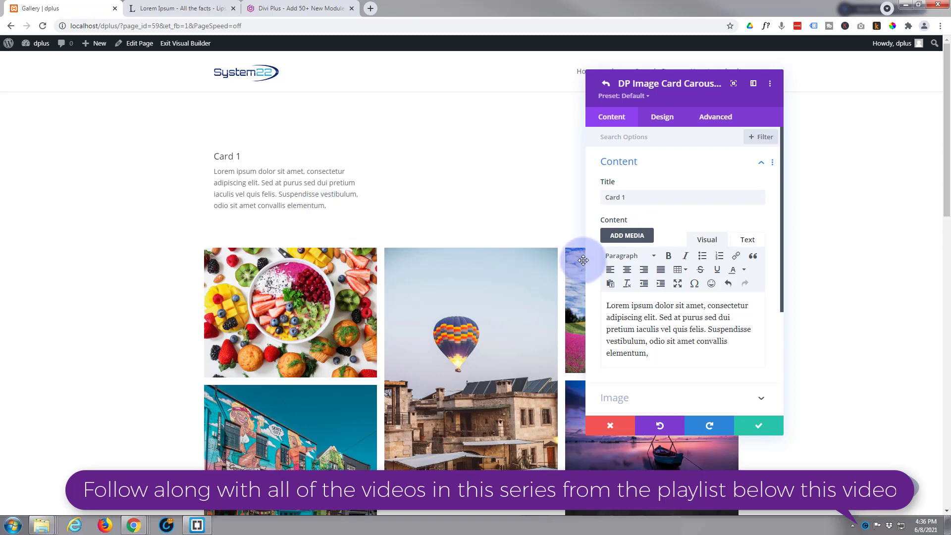
pyautogui.scroll(-2, 666, 258)
pyautogui.scroll(-2, 667, 260)
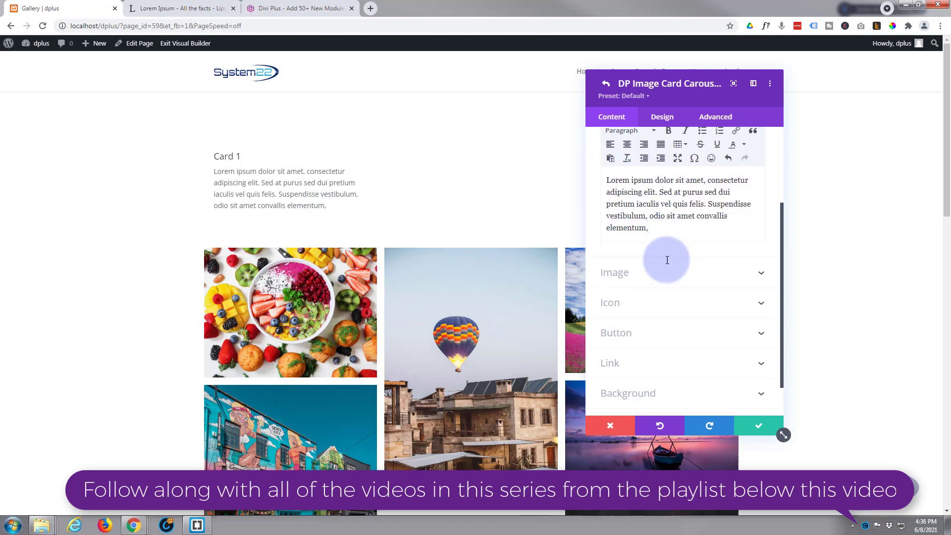
# - Set Card 1's image to the night-sky cloud photo from the Media Library
pyautogui.click(664, 250)
pyautogui.scroll(1, 664, 249)
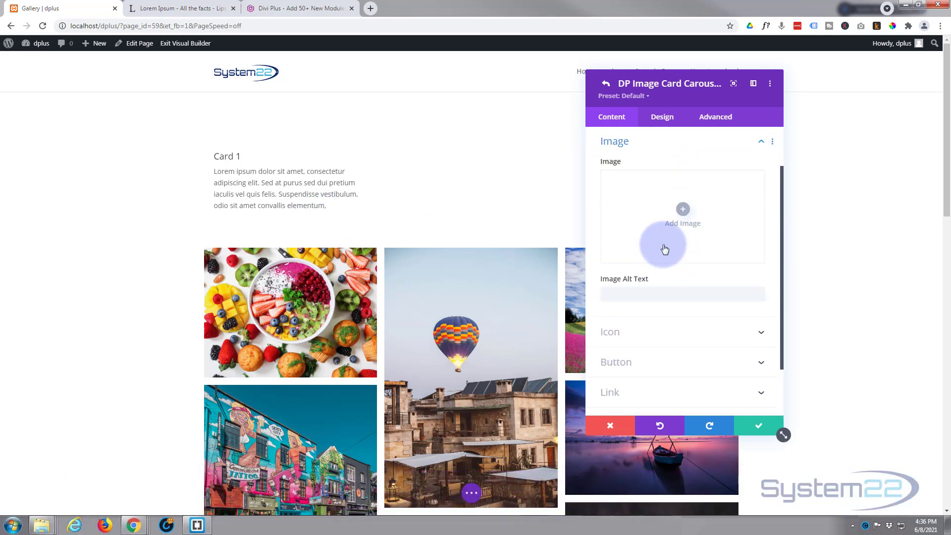
pyautogui.click(679, 210)
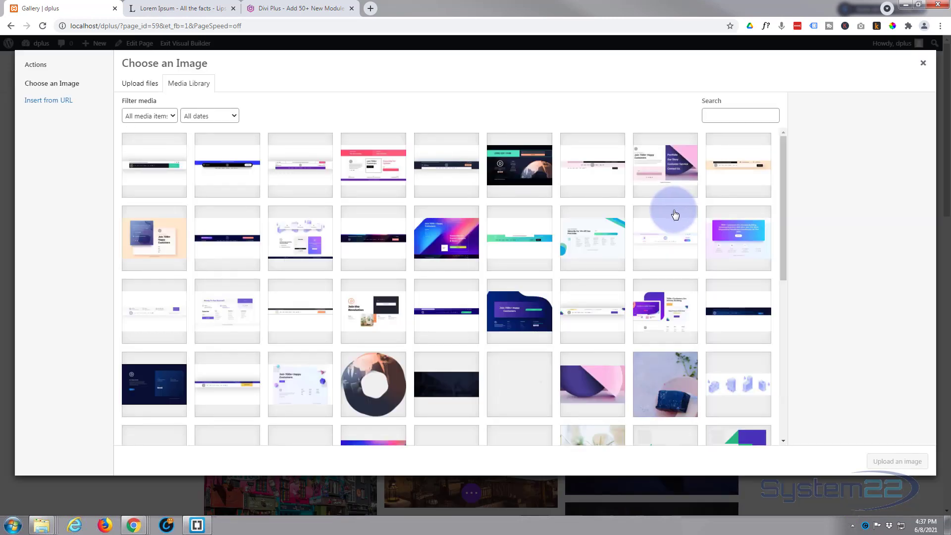
pyautogui.scroll(-5, 674, 215)
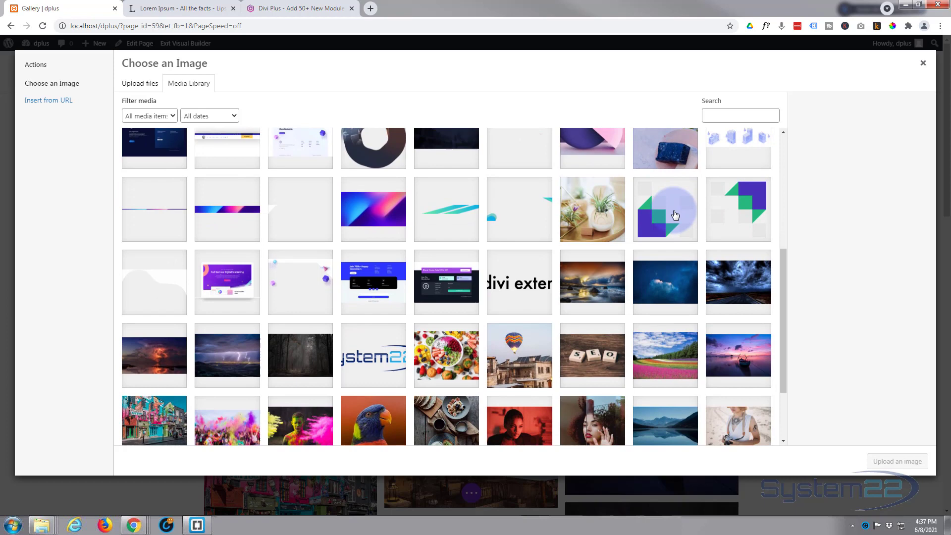
pyautogui.scroll(-2, 675, 214)
pyautogui.click(675, 208)
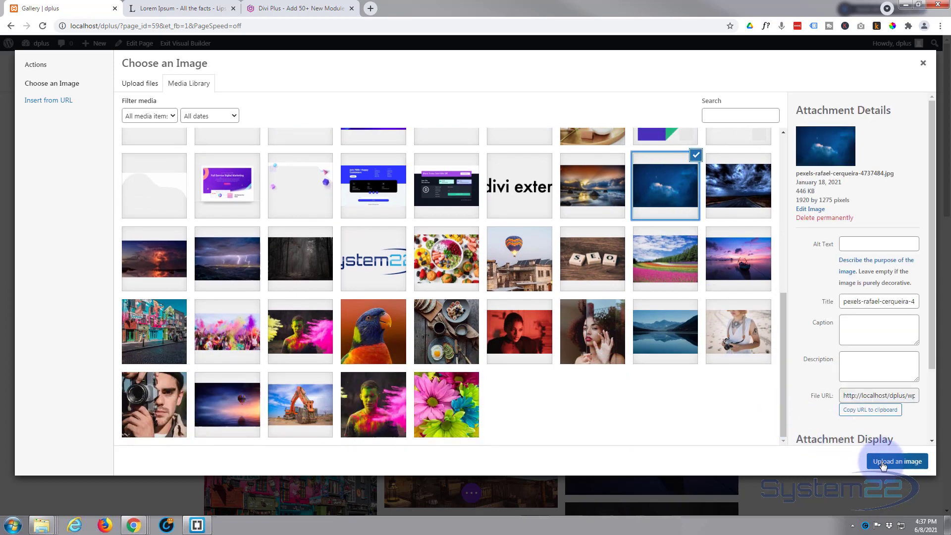
pyautogui.click(884, 462)
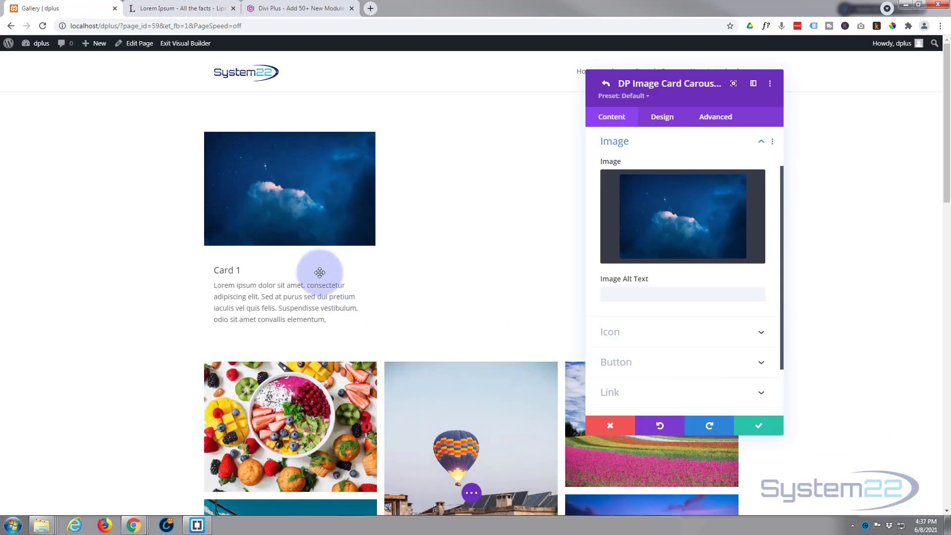
# - Switch Show Button to YES so Card 1 displays a Read More button
pyautogui.scroll(-1, 657, 313)
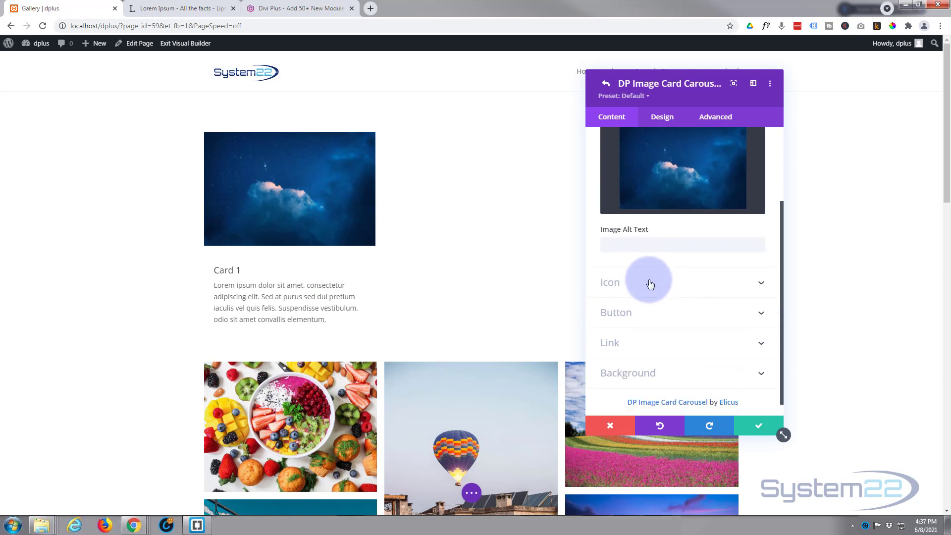
pyautogui.click(651, 283)
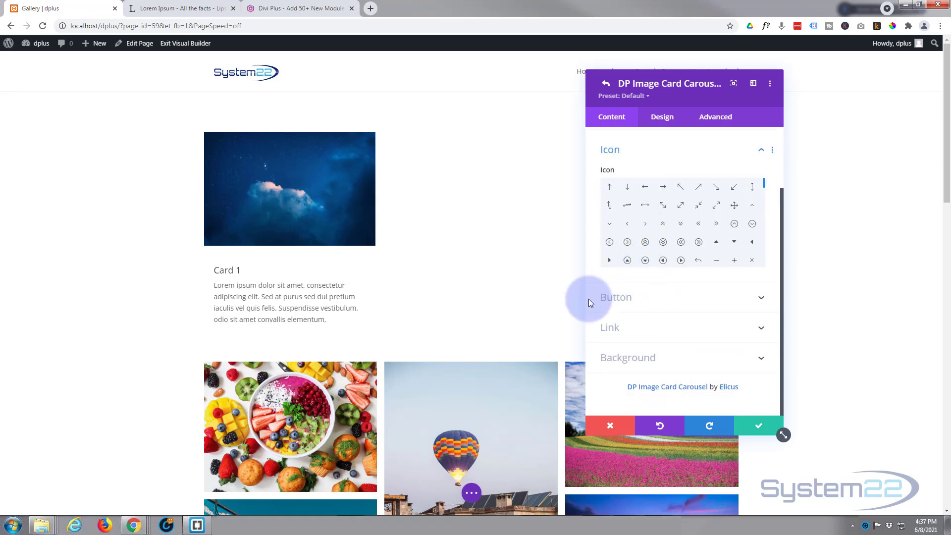
pyautogui.click(674, 305)
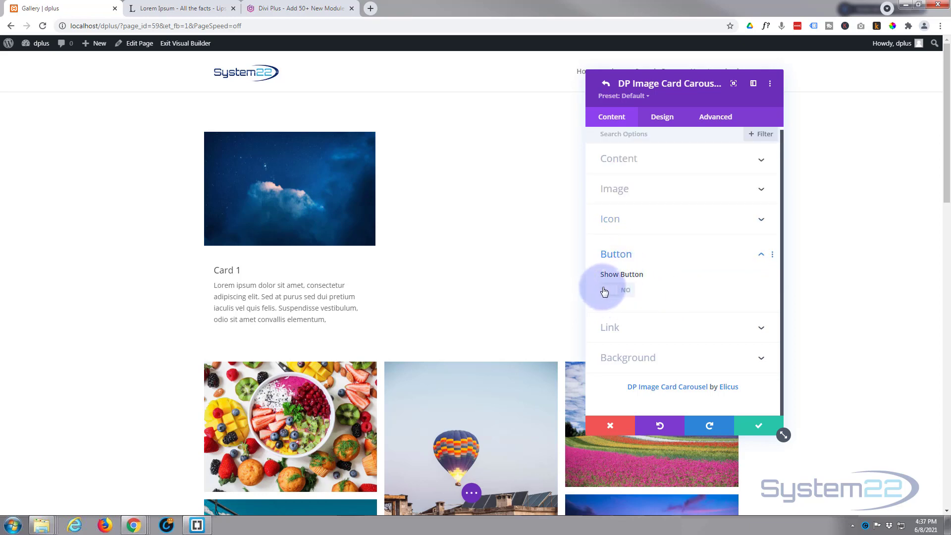
pyautogui.click(626, 291)
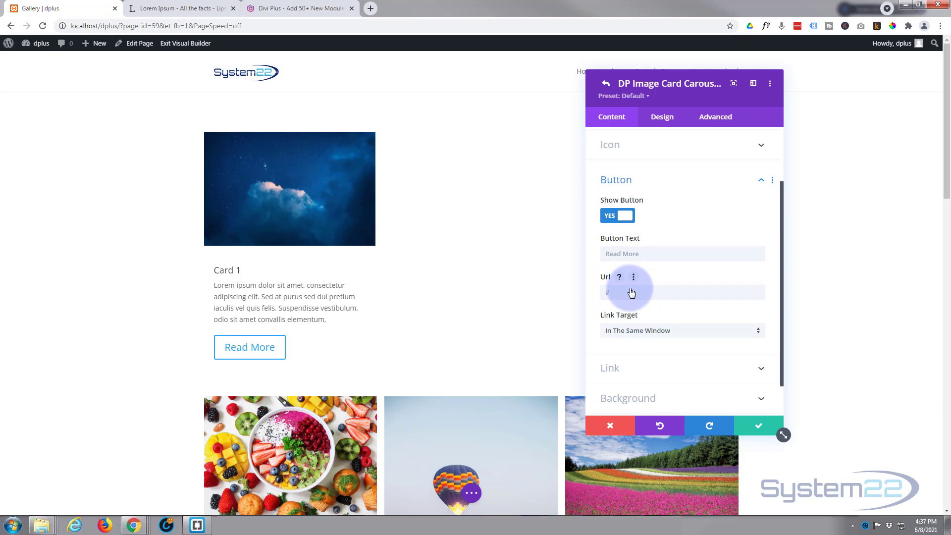
pyautogui.click(658, 121)
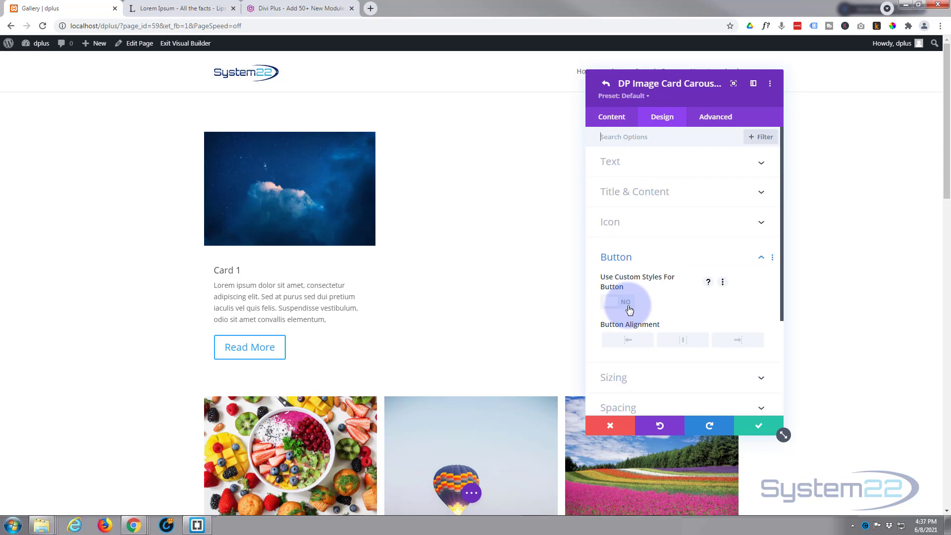
pyautogui.click(612, 122)
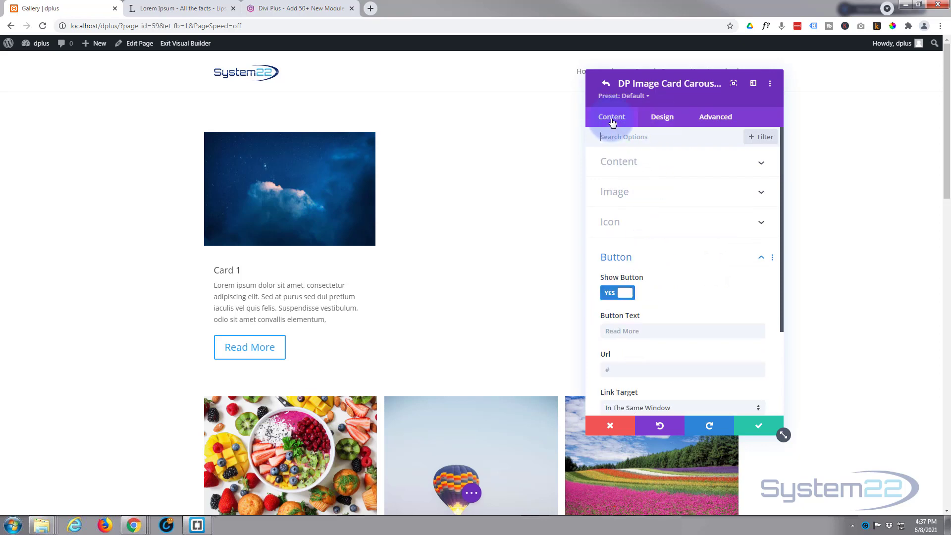
# - Check the button Url field and keep Link Target as In The Same Window
pyautogui.scroll(-2, 671, 245)
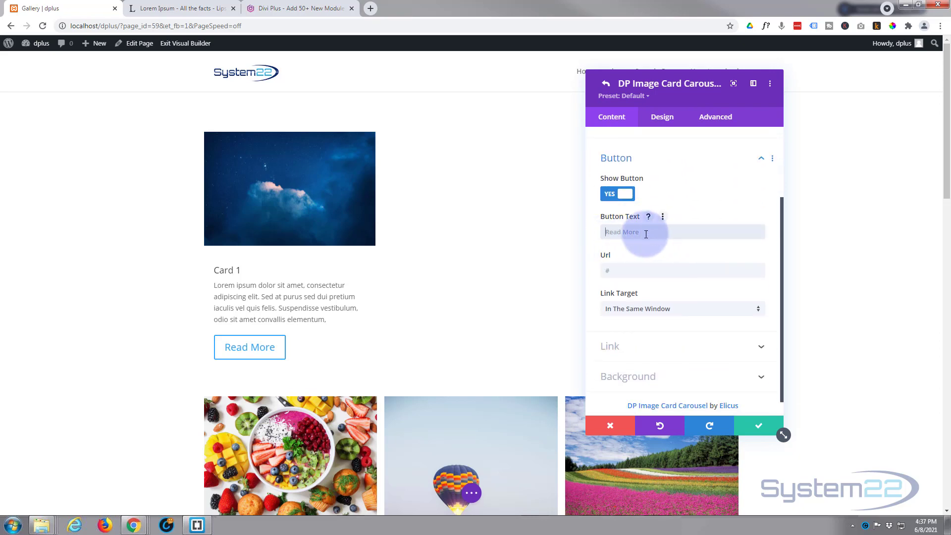
pyautogui.click(626, 271)
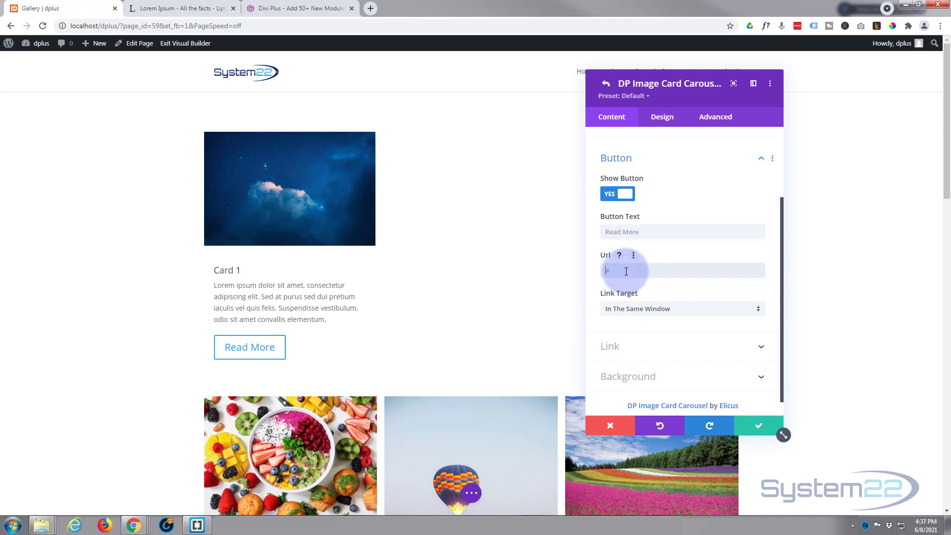
pyautogui.scroll(-1, 635, 263)
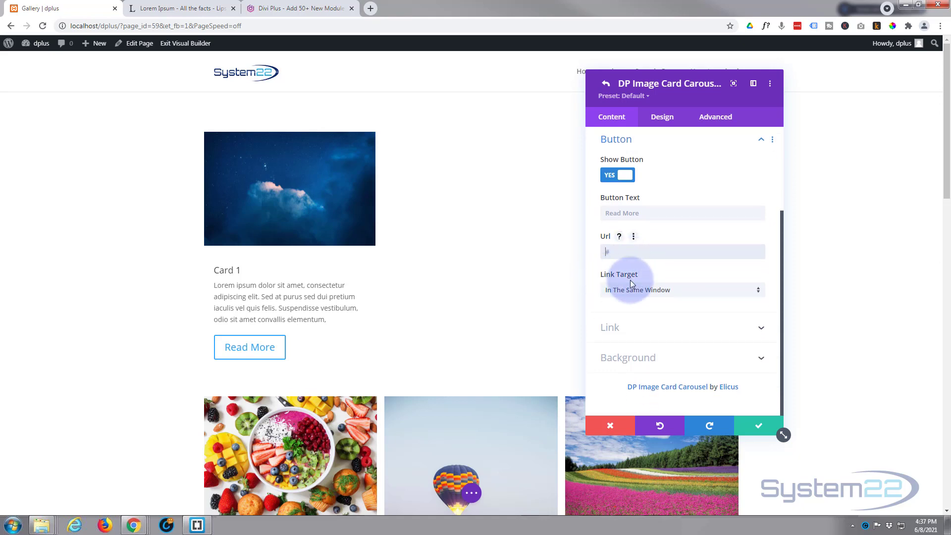
pyautogui.click(693, 295)
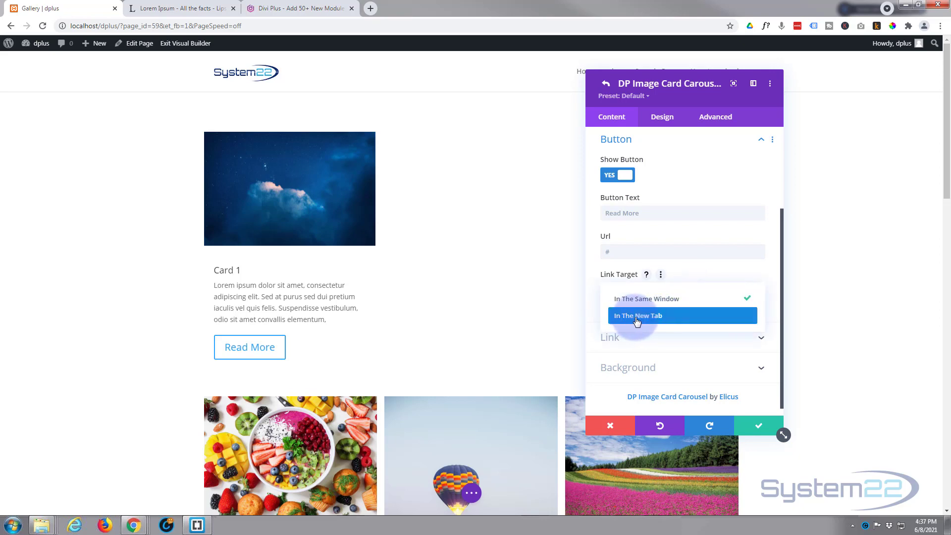
pyautogui.click(593, 274)
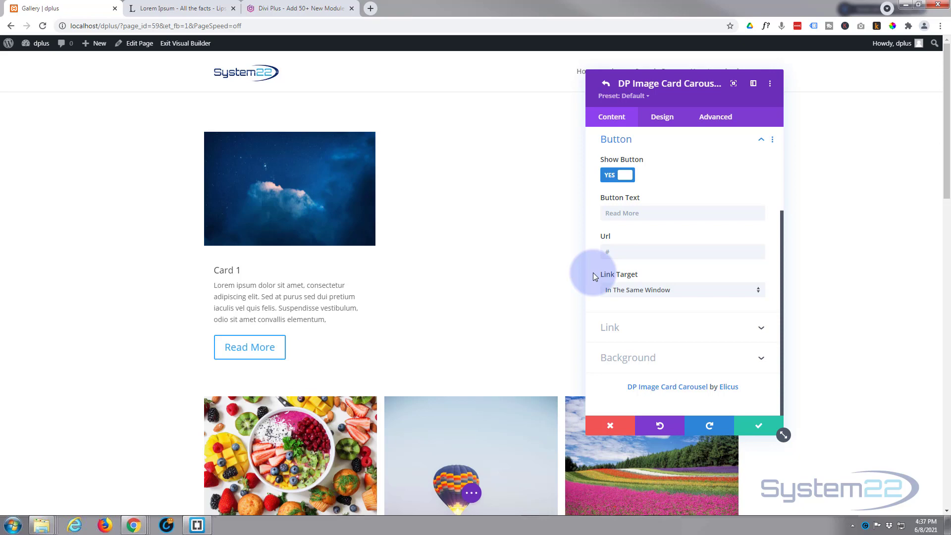
# - Expand Card 1's Link and Background sections to review their options
pyautogui.click(655, 332)
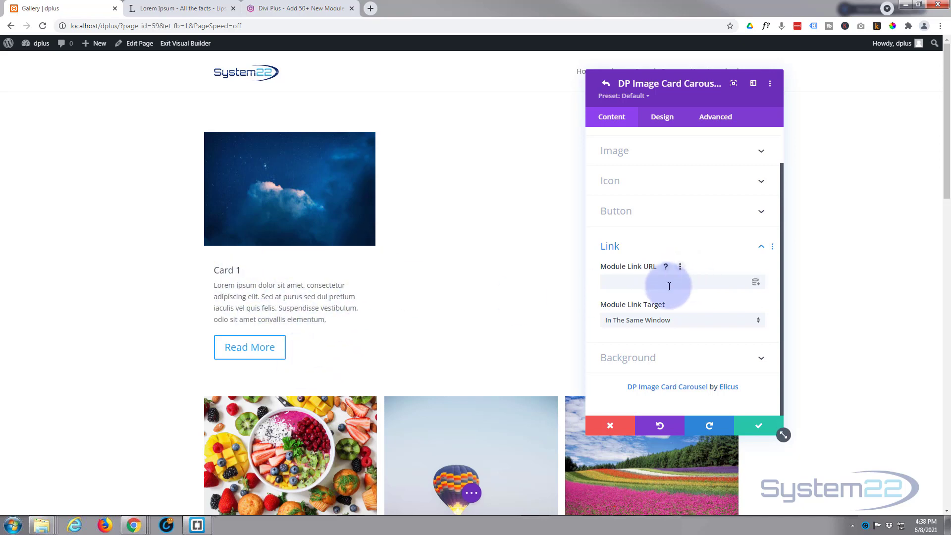
pyautogui.click(663, 367)
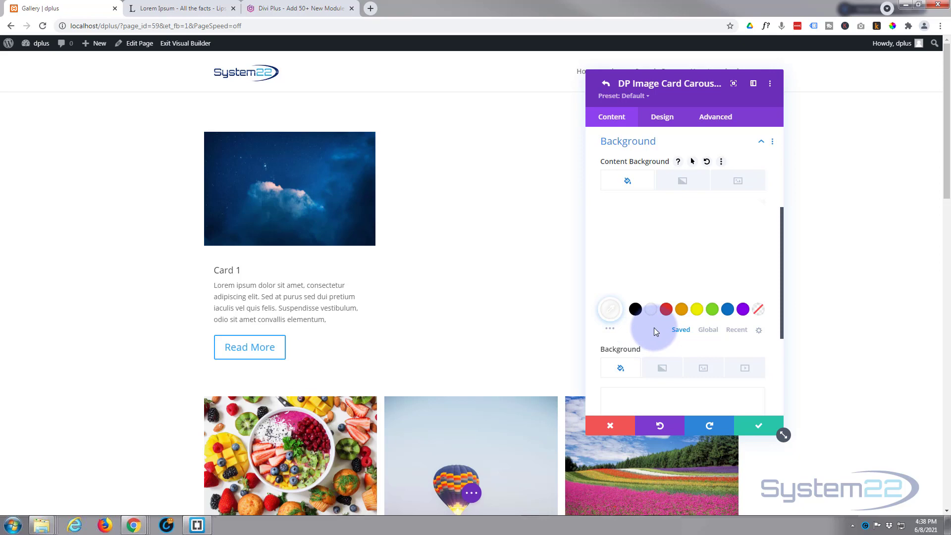
# - In the Design tab, open Content Text body styling and try uppercase and small caps
pyautogui.click(658, 130)
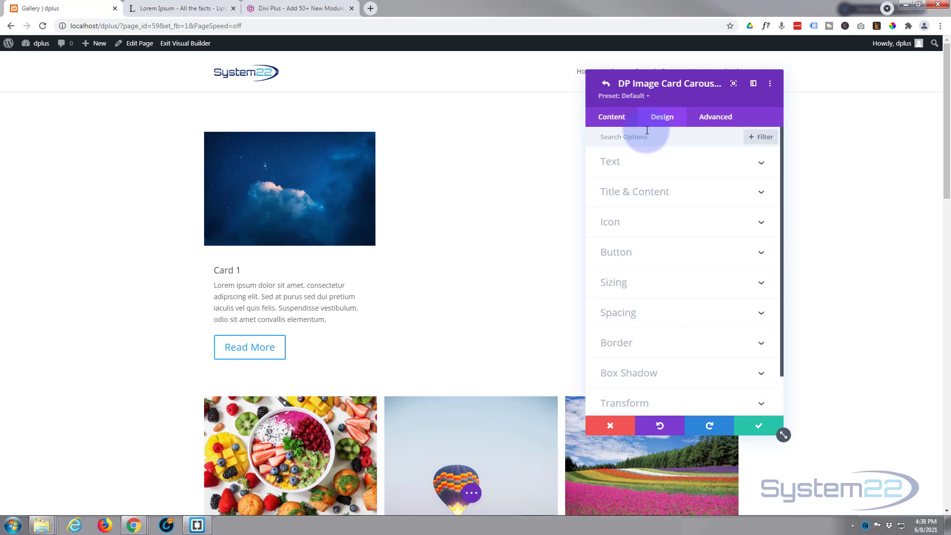
pyautogui.click(627, 166)
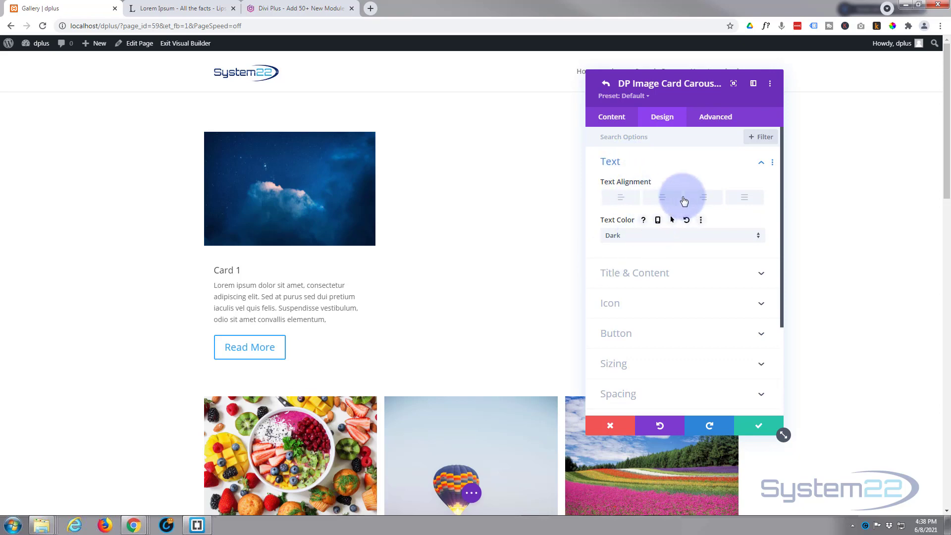
pyautogui.click(698, 276)
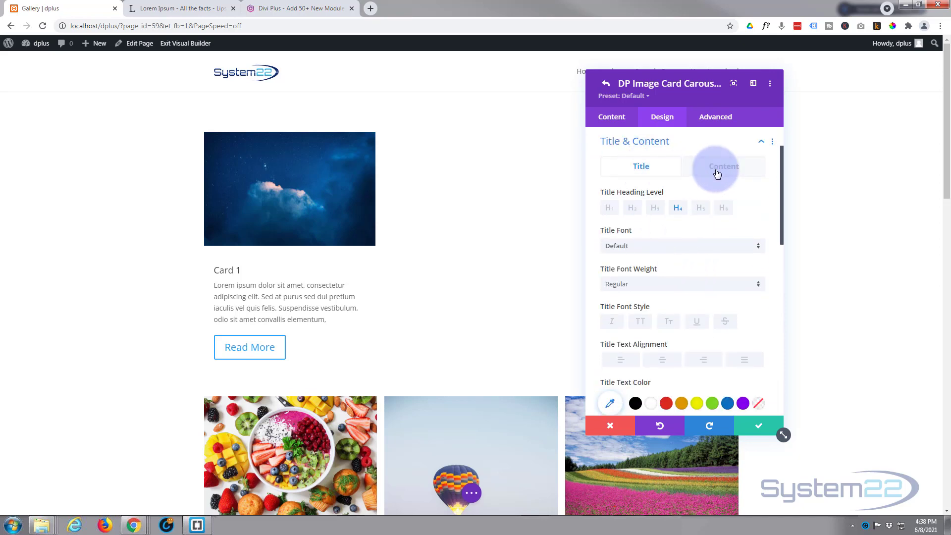
pyautogui.click(717, 169)
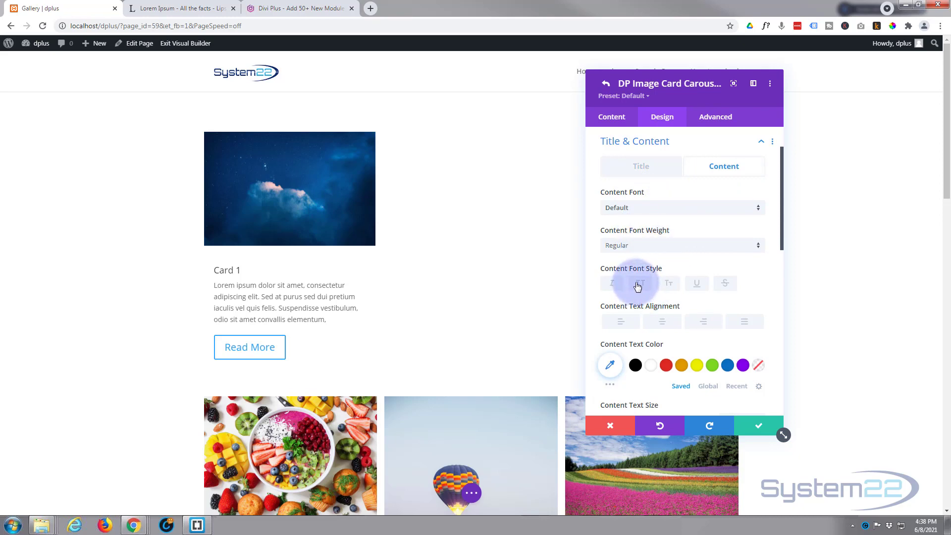
pyautogui.click(638, 285)
pyautogui.click(668, 283)
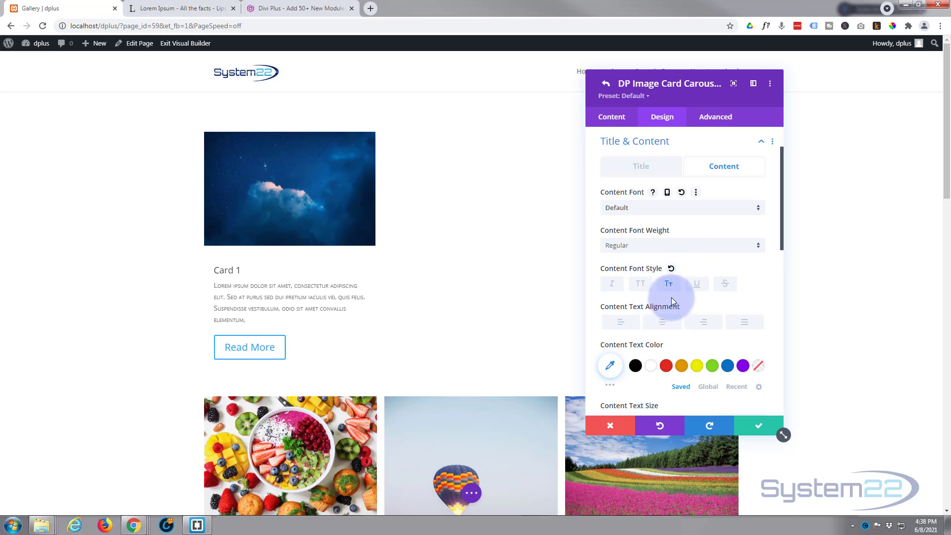
# - Keep the Default body font, restore normal case, and scroll to Border and Box Shadow
pyautogui.scroll(-3, 670, 297)
pyautogui.scroll(-1, 673, 276)
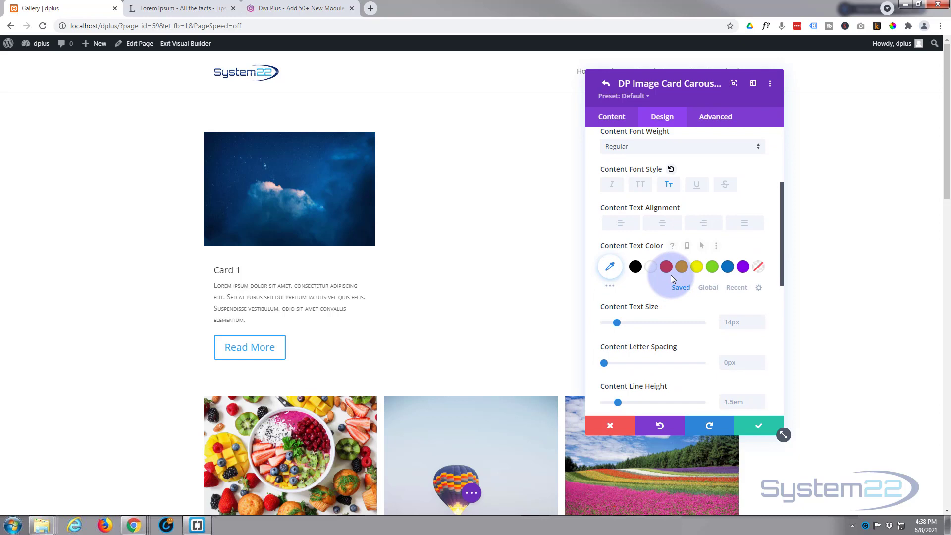
pyautogui.scroll(4, 668, 278)
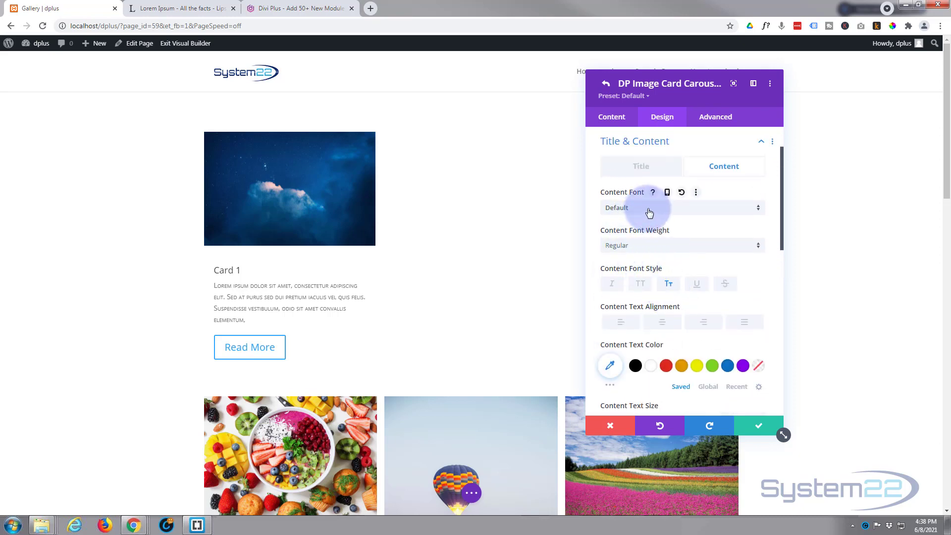
pyautogui.click(648, 212)
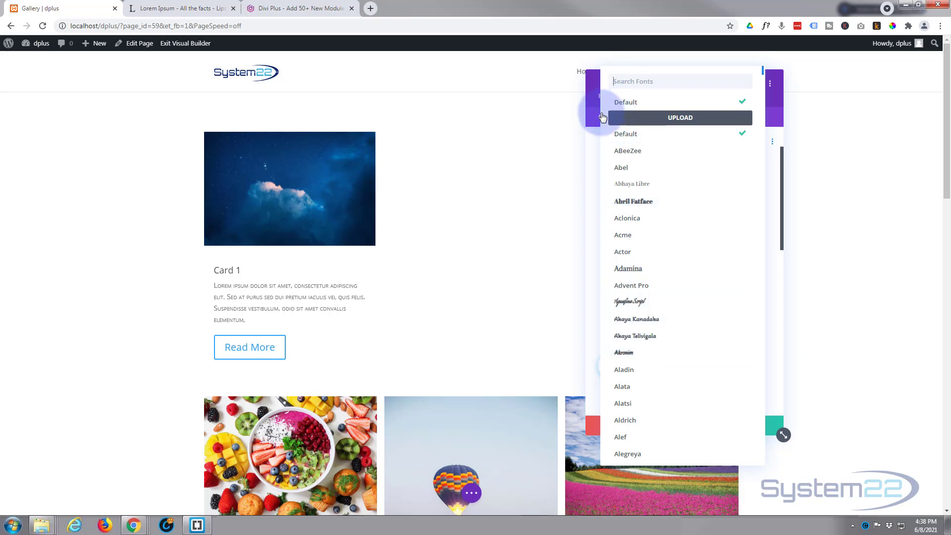
pyautogui.click(626, 103)
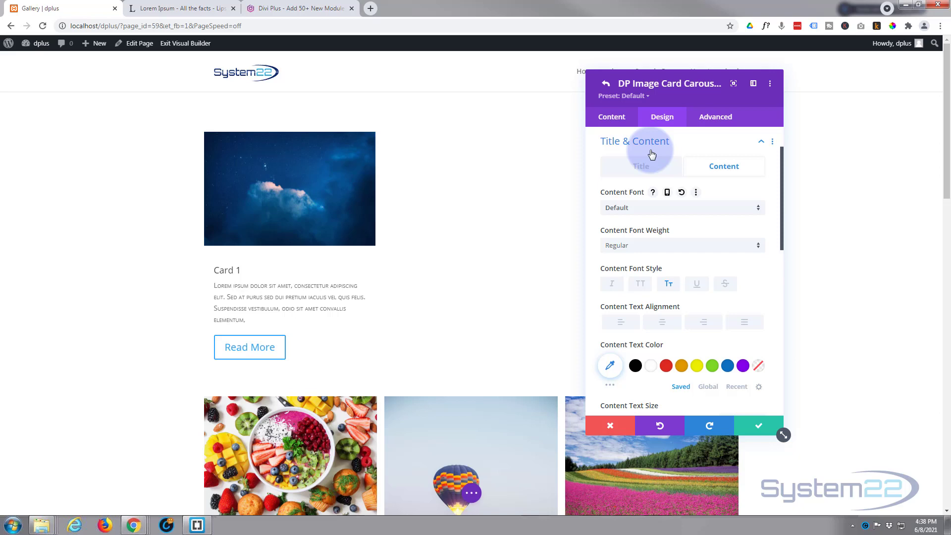
pyautogui.scroll(-6, 690, 174)
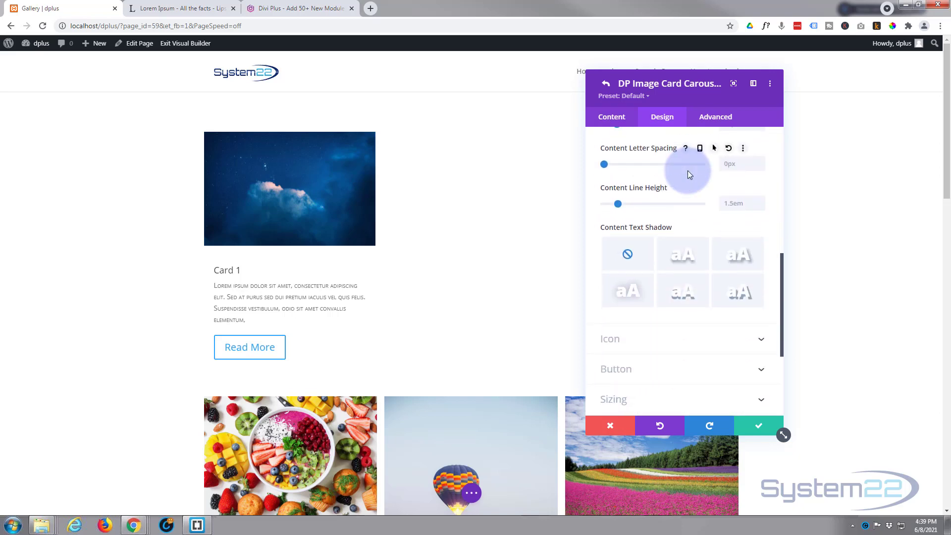
pyautogui.scroll(-1, 690, 175)
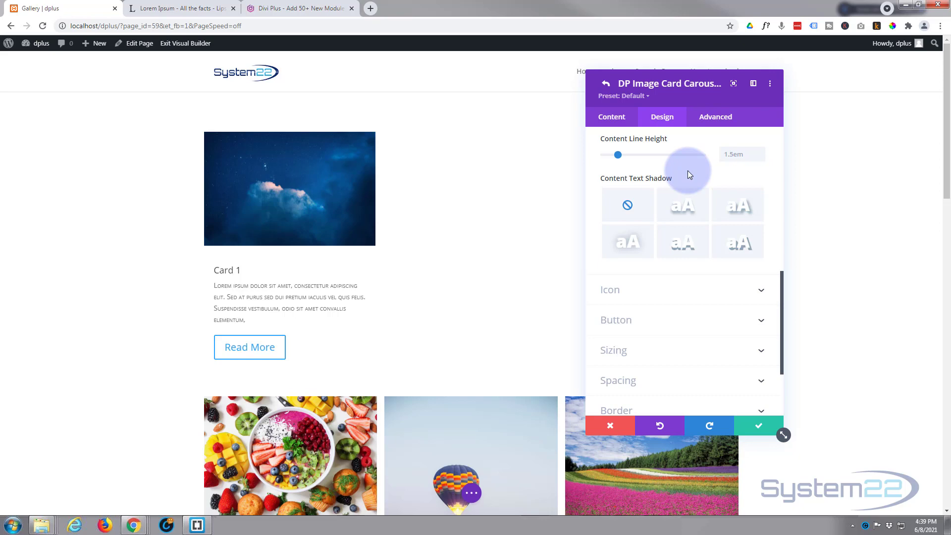
pyautogui.scroll(5, 690, 174)
pyautogui.click(668, 185)
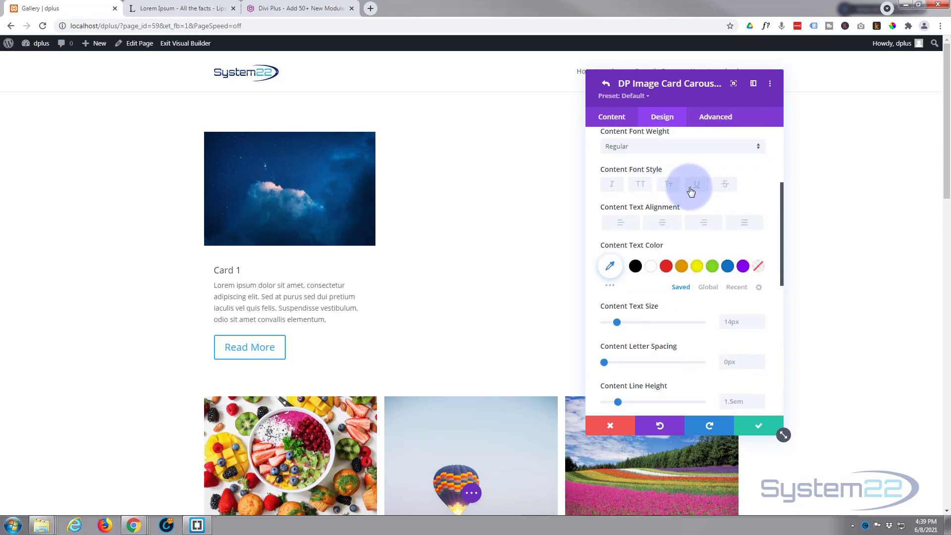
pyautogui.scroll(-4, 690, 191)
pyautogui.scroll(-3, 690, 191)
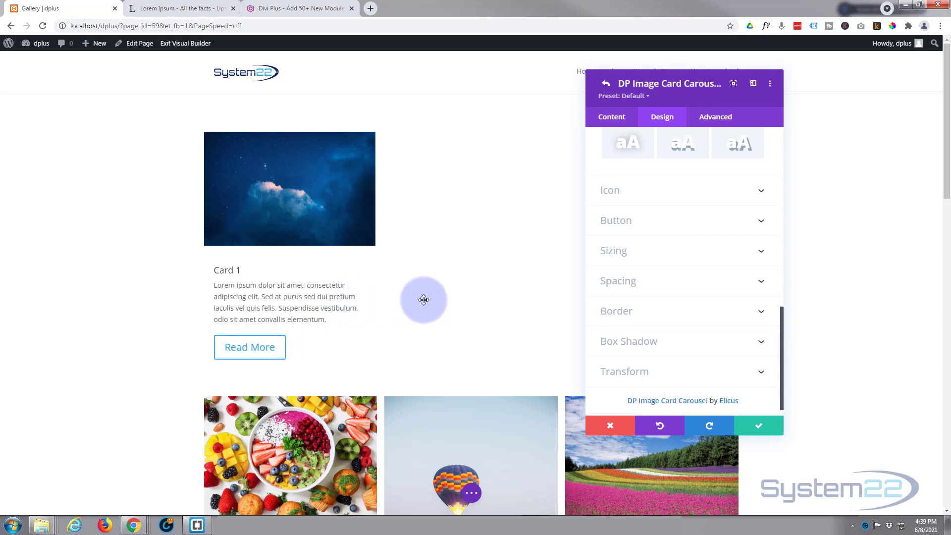
# - Expand Card 1's Border options and set Border Width to 1px
pyautogui.click(675, 311)
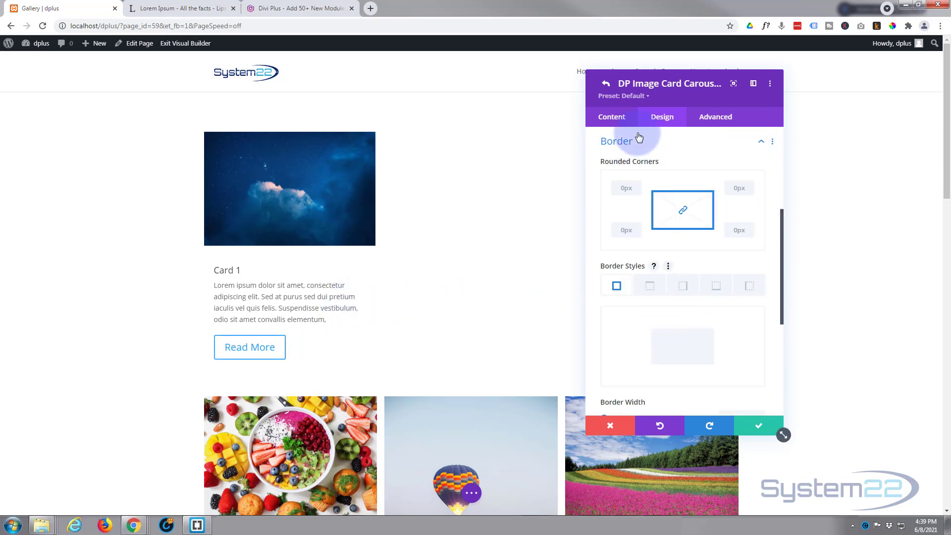
pyautogui.scroll(-1, 610, 268)
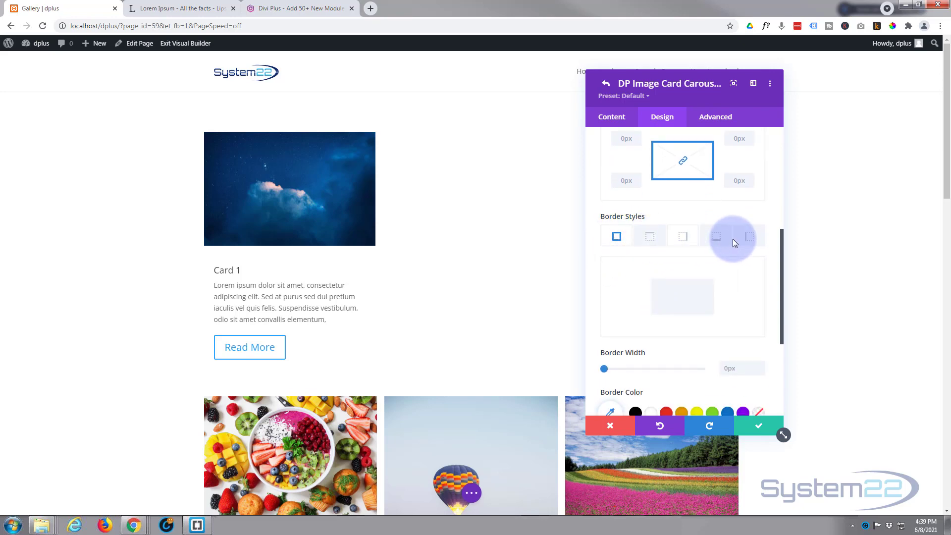
pyautogui.scroll(-2, 719, 256)
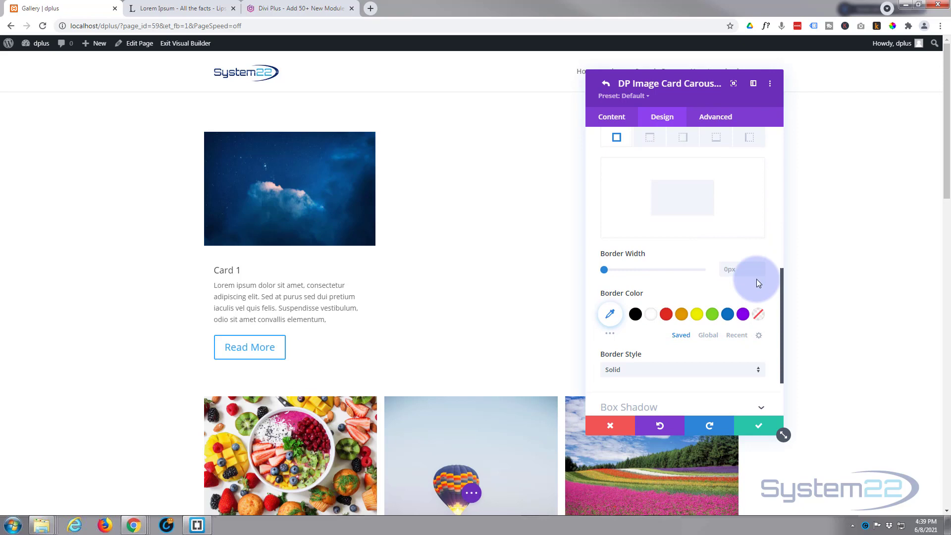
pyautogui.click(759, 268)
pyautogui.write('1')
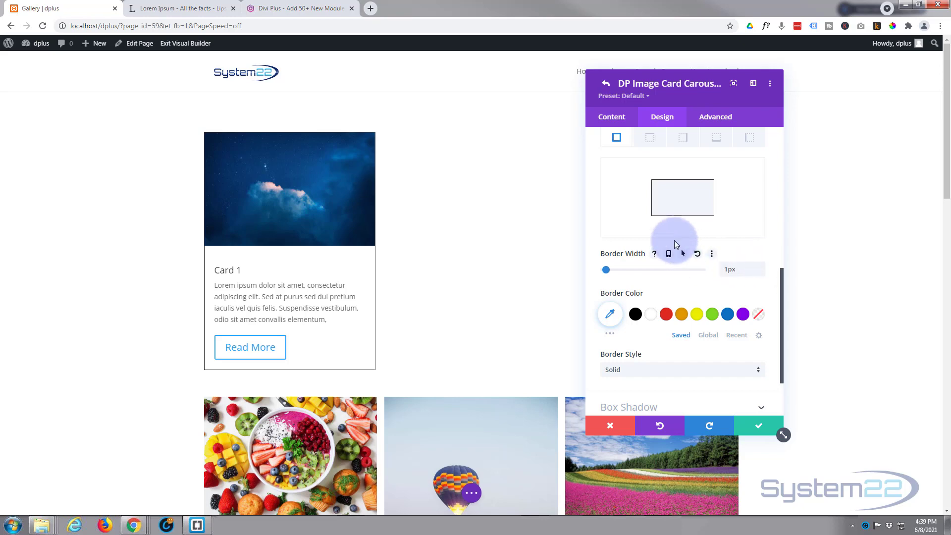
pyautogui.scroll(3, 708, 305)
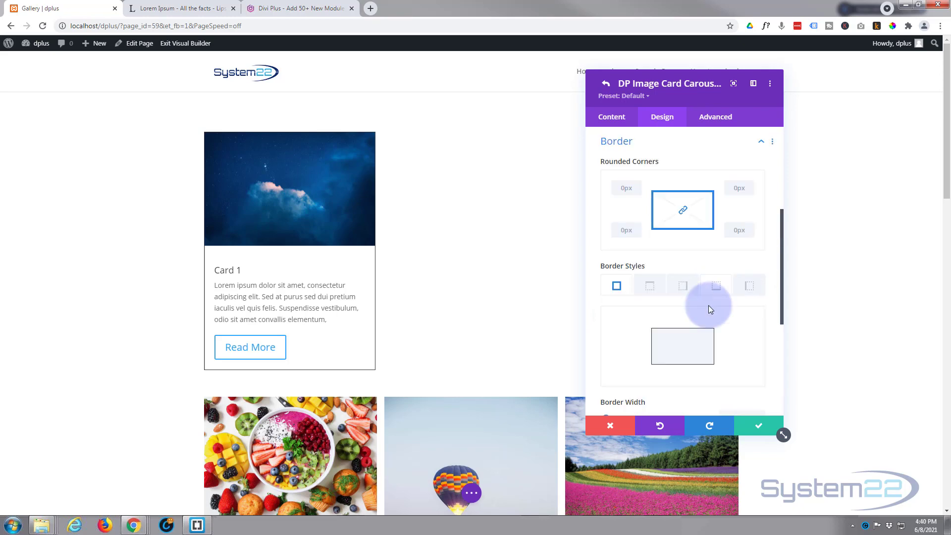
# - Save Card 1 and duplicate it five times so there are six cards
pyautogui.click(751, 429)
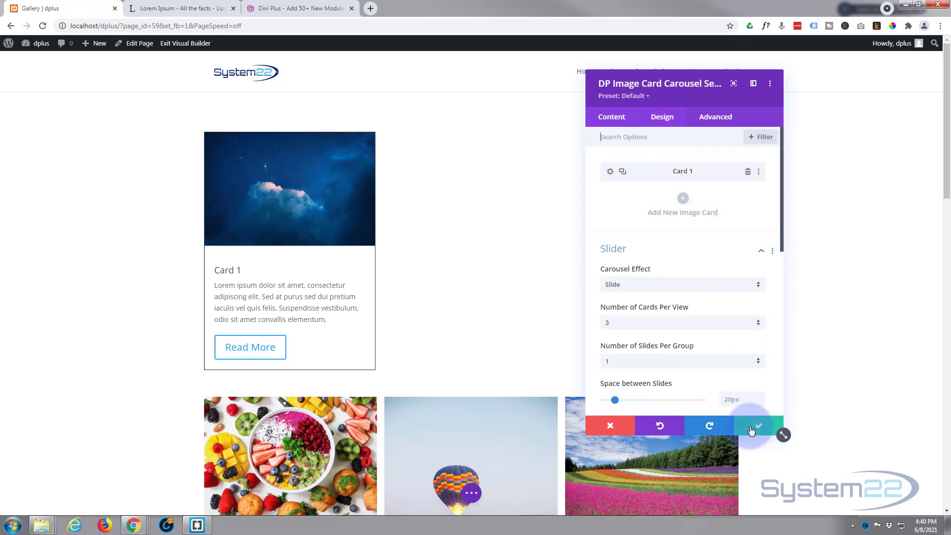
pyautogui.click(622, 173)
pyautogui.click(622, 173)
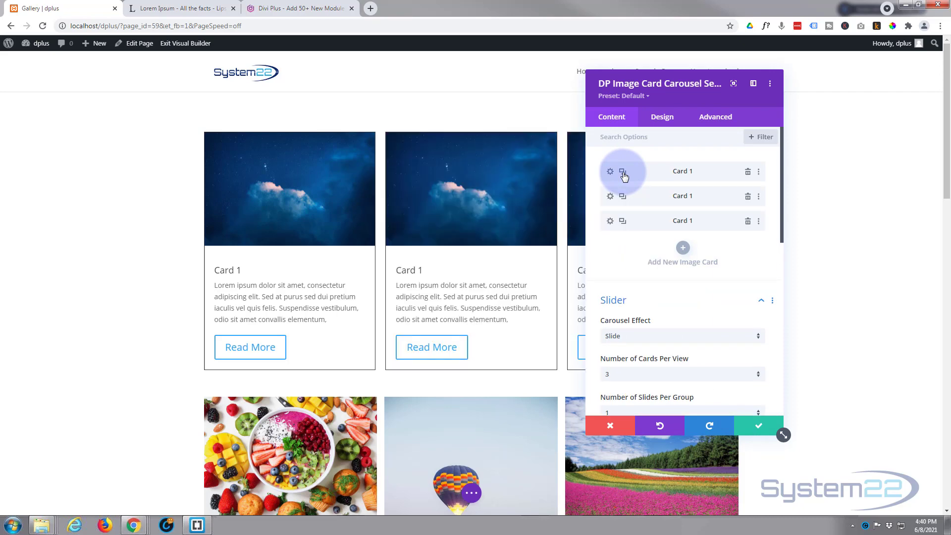
pyautogui.click(622, 172)
pyautogui.click(622, 172)
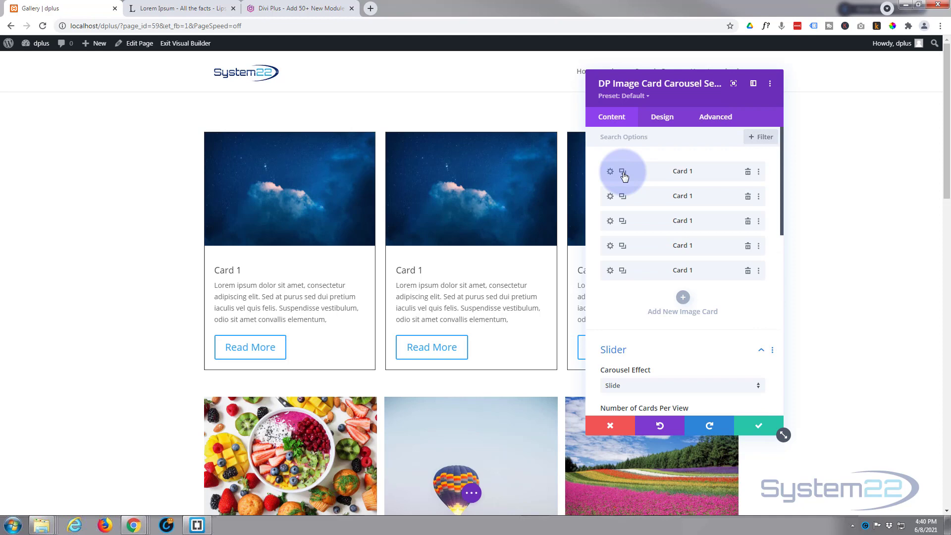
pyautogui.click(622, 172)
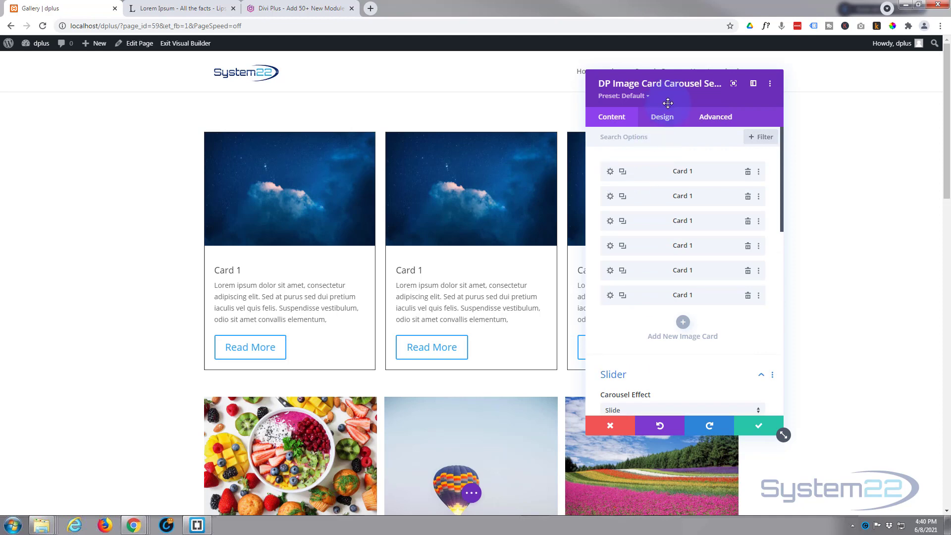
# - Move the settings panel aside to uncover the carousel cards in the preview
pyautogui.moveTo(741, 95); pyautogui.dragTo(846, 85)
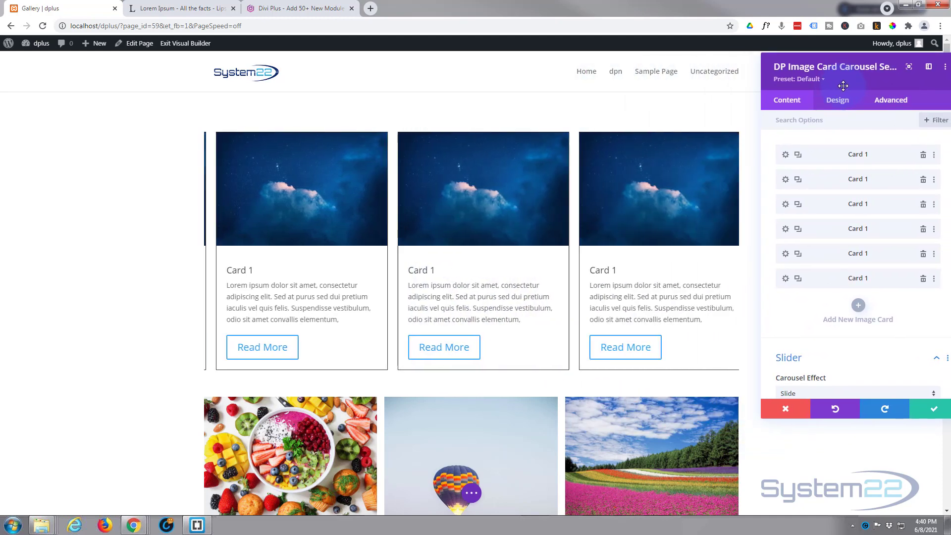
pyautogui.moveTo(843, 86); pyautogui.dragTo(690, 95)
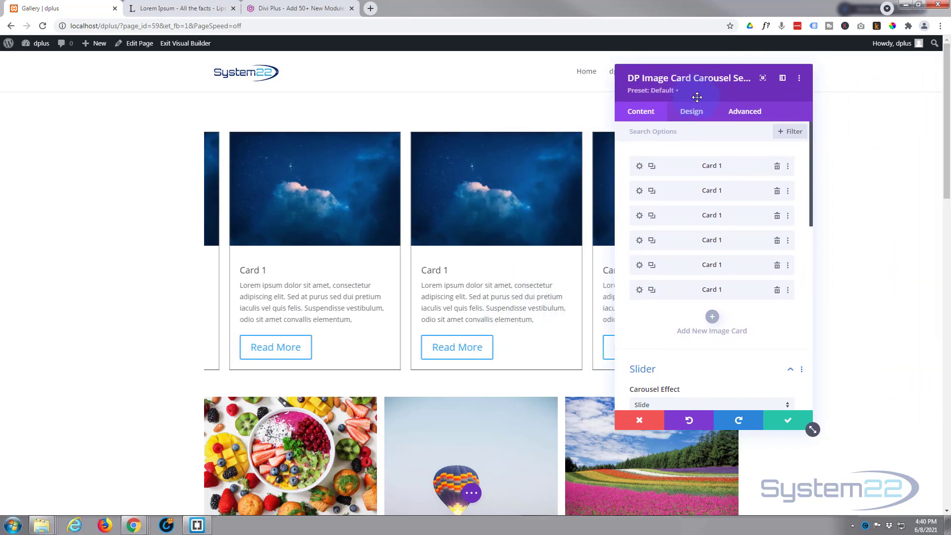
pyautogui.scroll(-3, 679, 297)
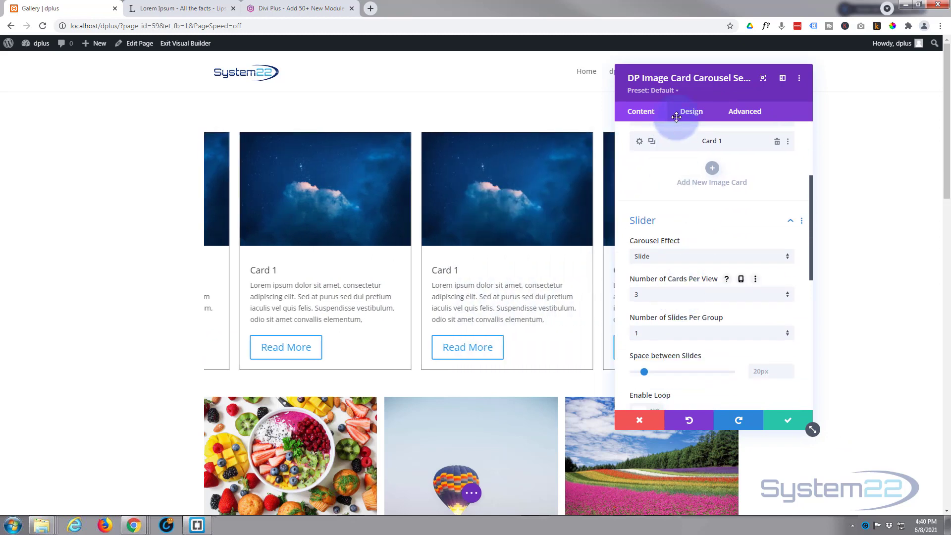
pyautogui.moveTo(691, 92); pyautogui.dragTo(847, 67)
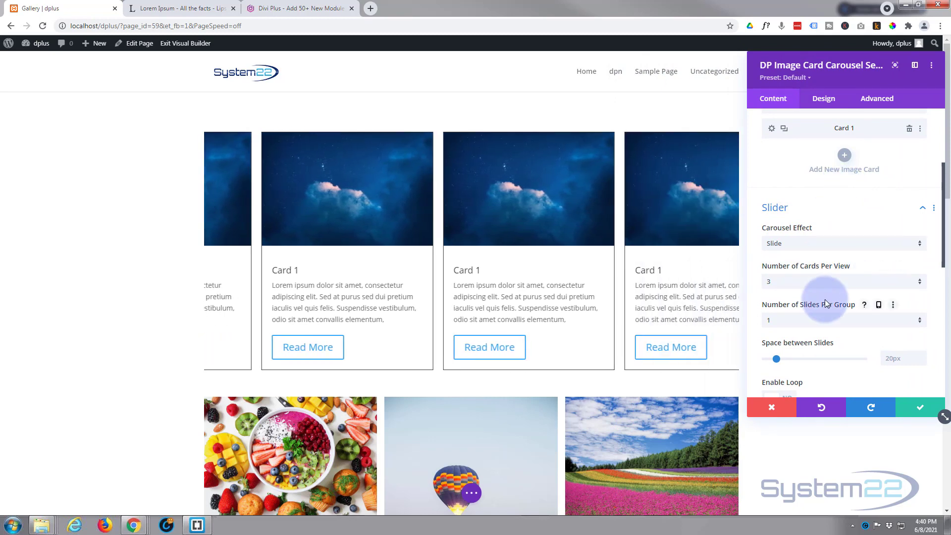
pyautogui.scroll(-1, 816, 307)
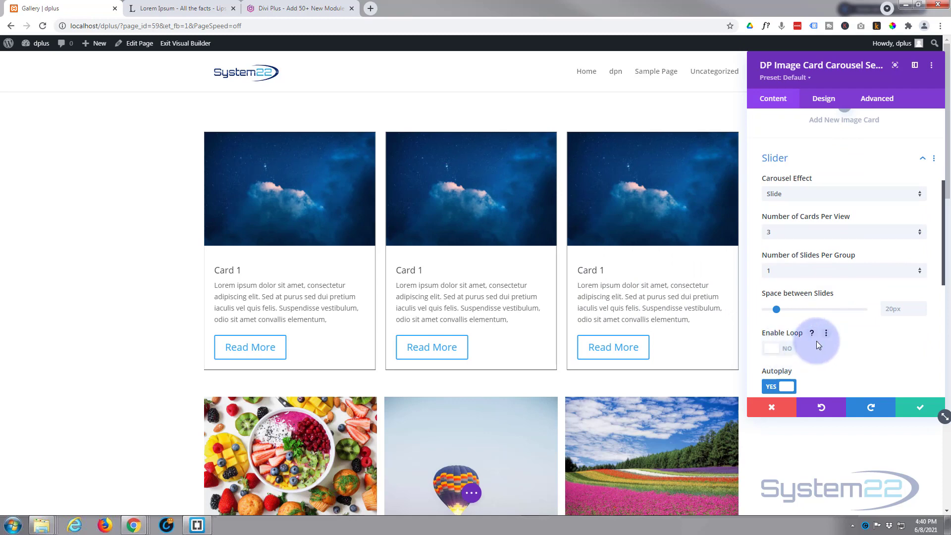
pyautogui.scroll(2, 822, 342)
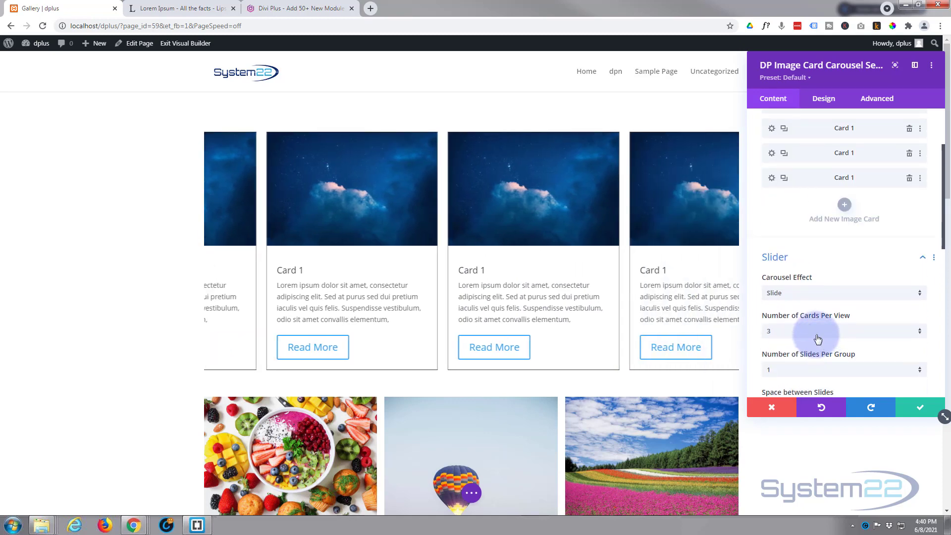
# - Try the Cube and Flip carousel effects, then settle on Coverflow
pyautogui.click(818, 292)
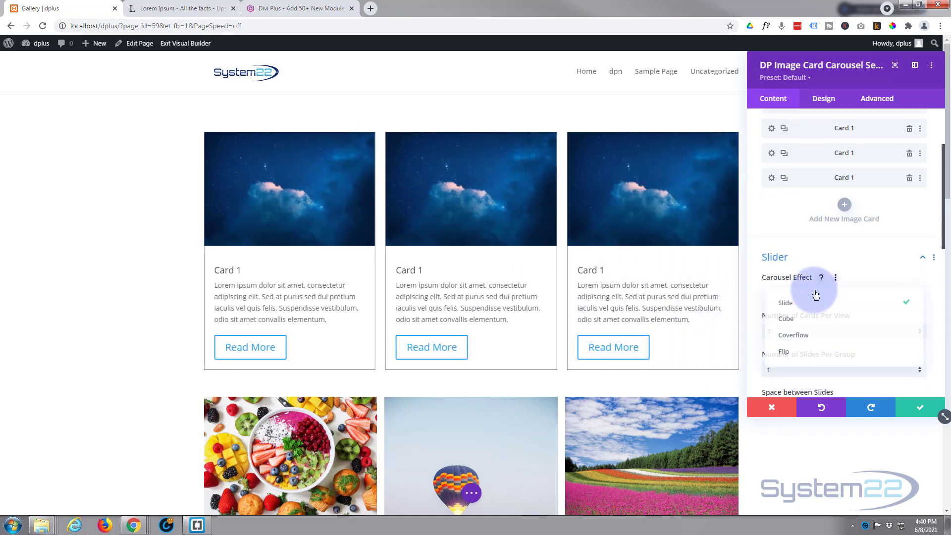
pyautogui.click(805, 319)
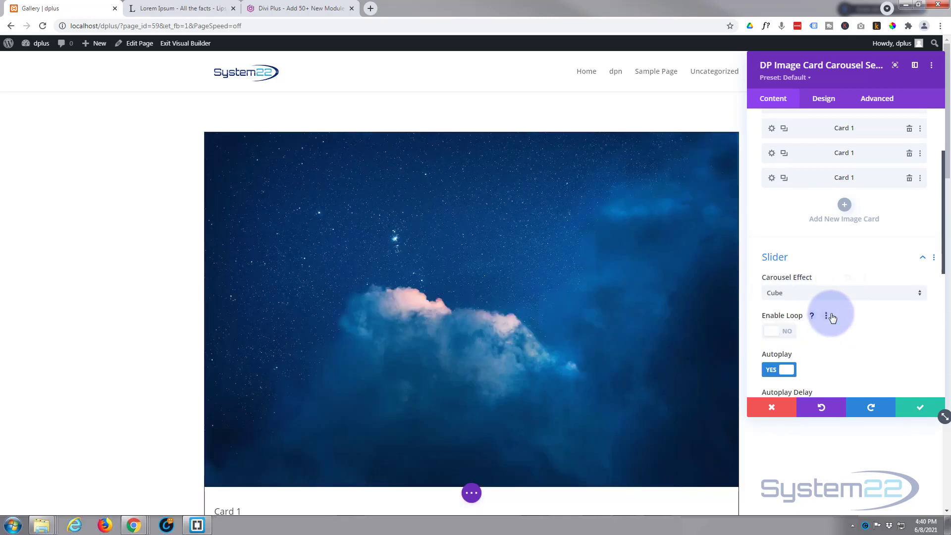
pyautogui.scroll(-1, 100, 265)
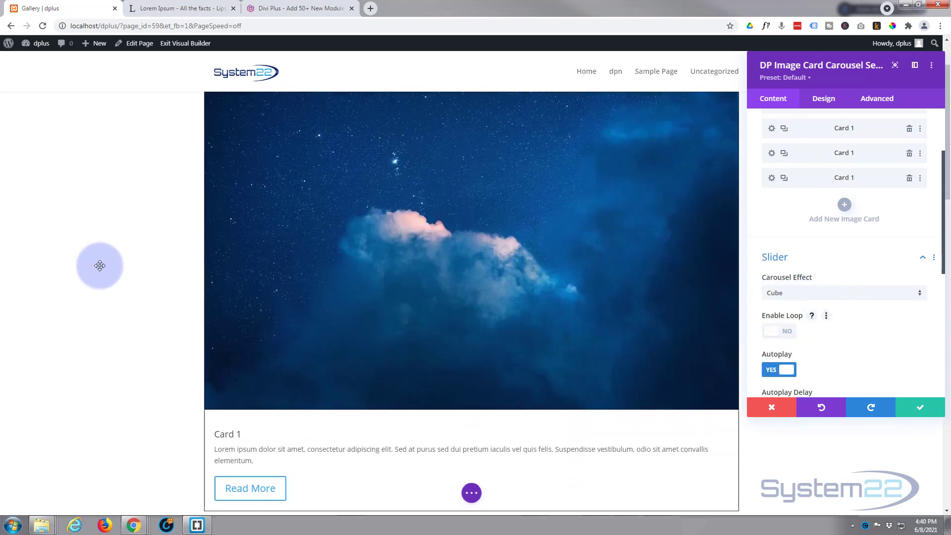
pyautogui.scroll(-1, 100, 266)
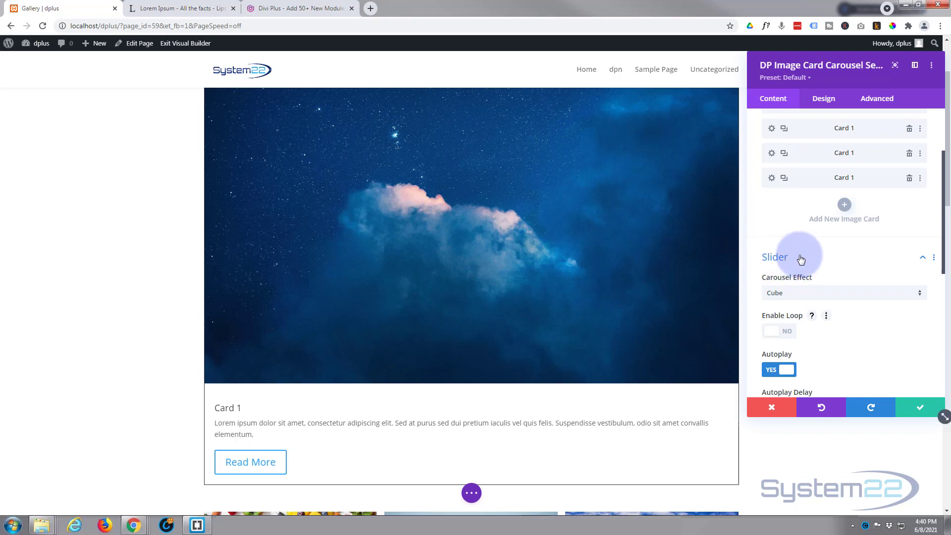
pyautogui.click(832, 291)
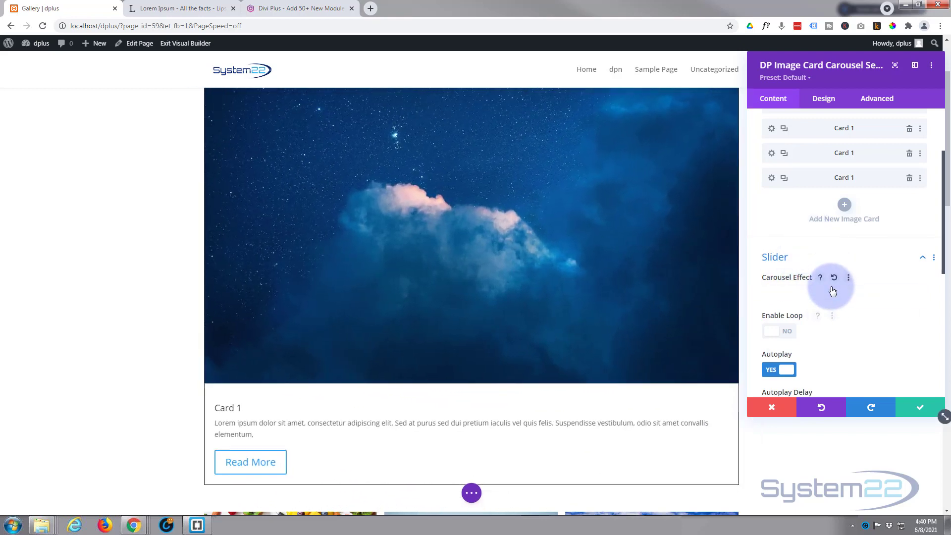
pyautogui.click(810, 360)
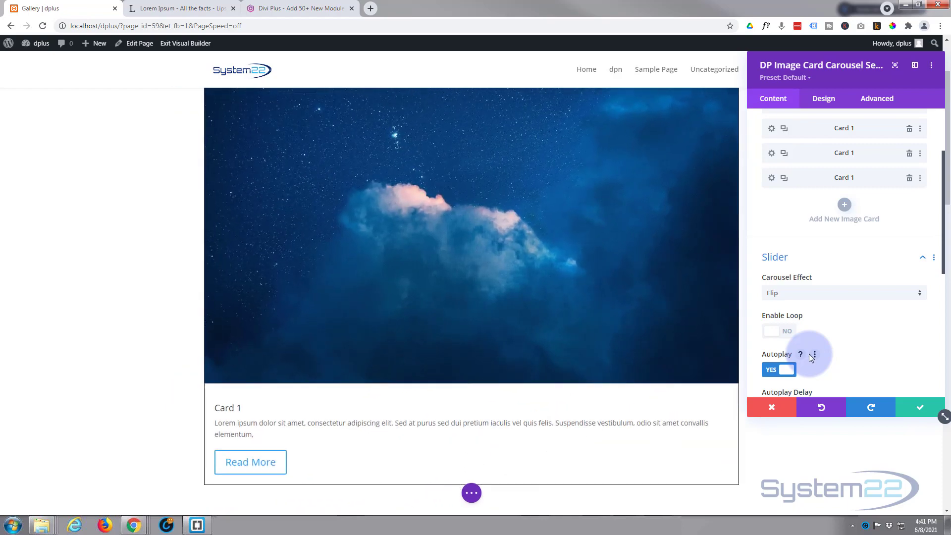
pyautogui.click(798, 294)
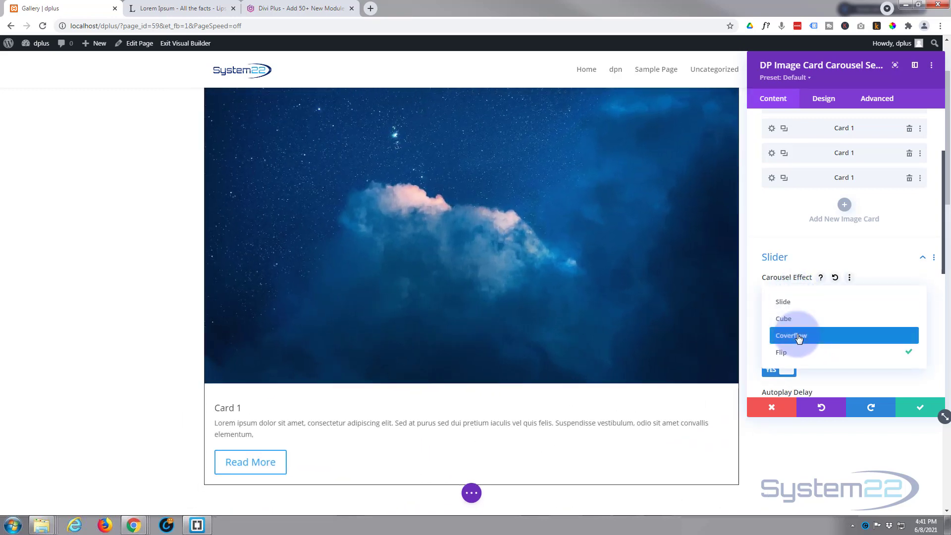
pyautogui.click(798, 336)
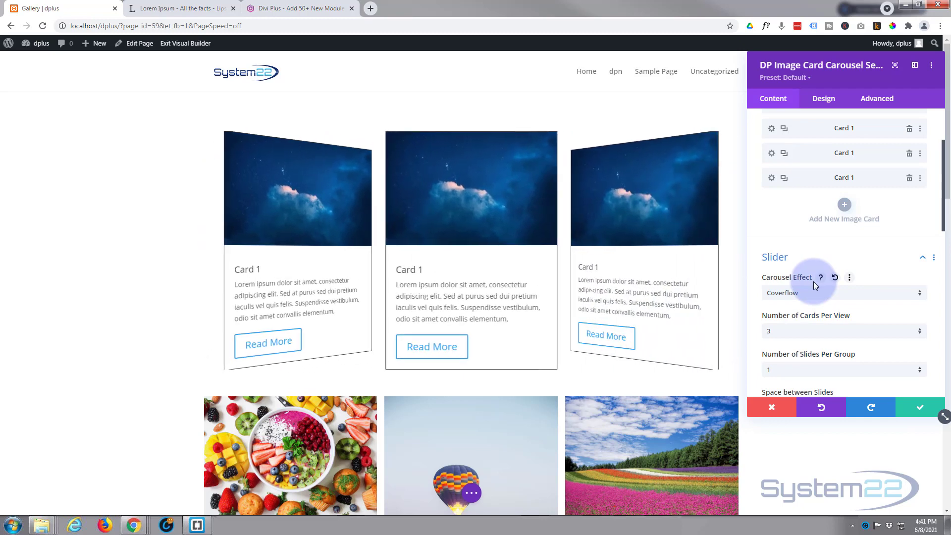
pyautogui.scroll(3, 813, 282)
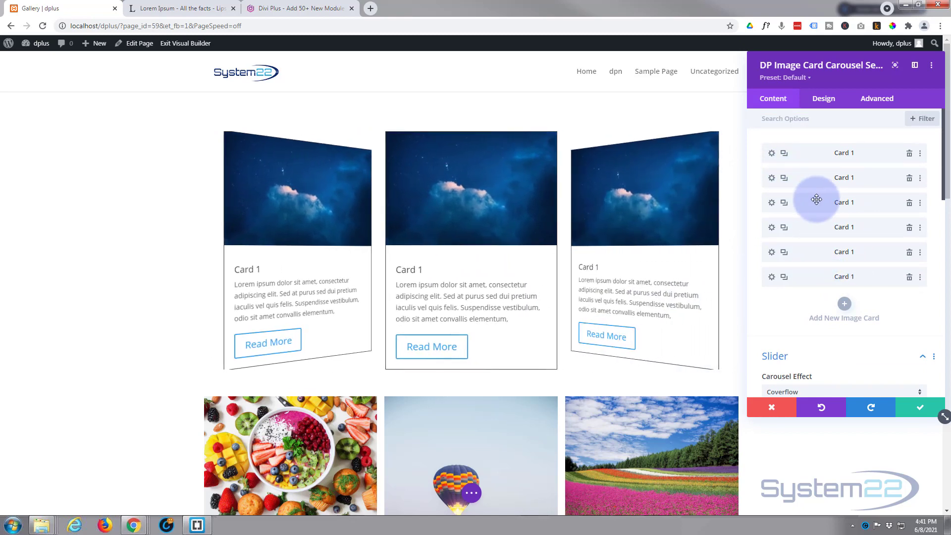
# - Change the second card's title number to 2
pyautogui.click(770, 180)
pyautogui.click(785, 181)
pyautogui.press('BackSpace')
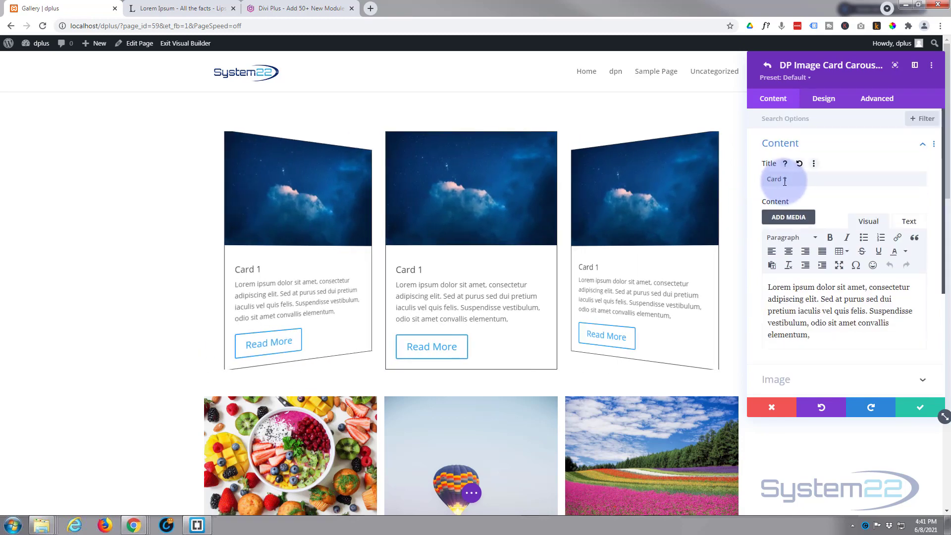
pyautogui.hotkey('ctrl', 'z')
pyautogui.write('2')
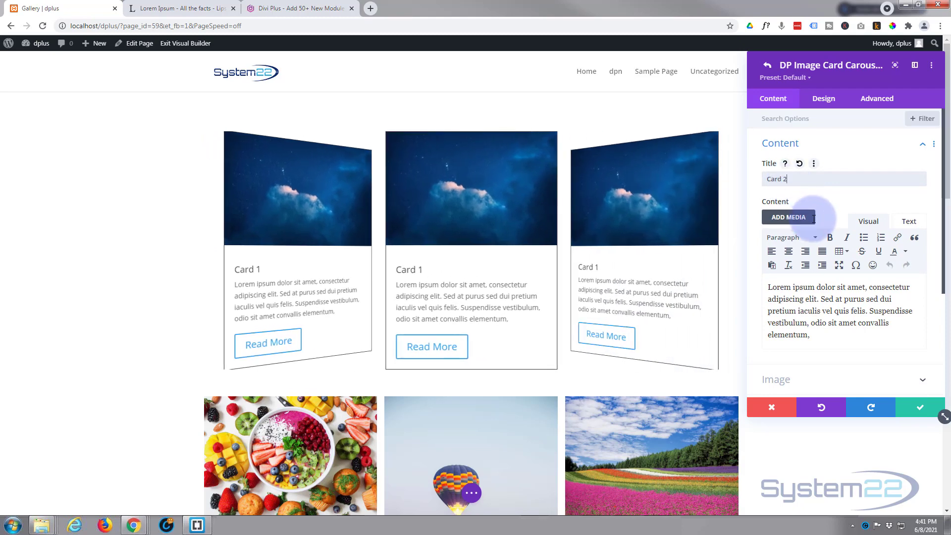
# - Save the card's image settings, then save and close the carousel module
pyautogui.scroll(-1, 815, 223)
pyautogui.scroll(-3, 814, 223)
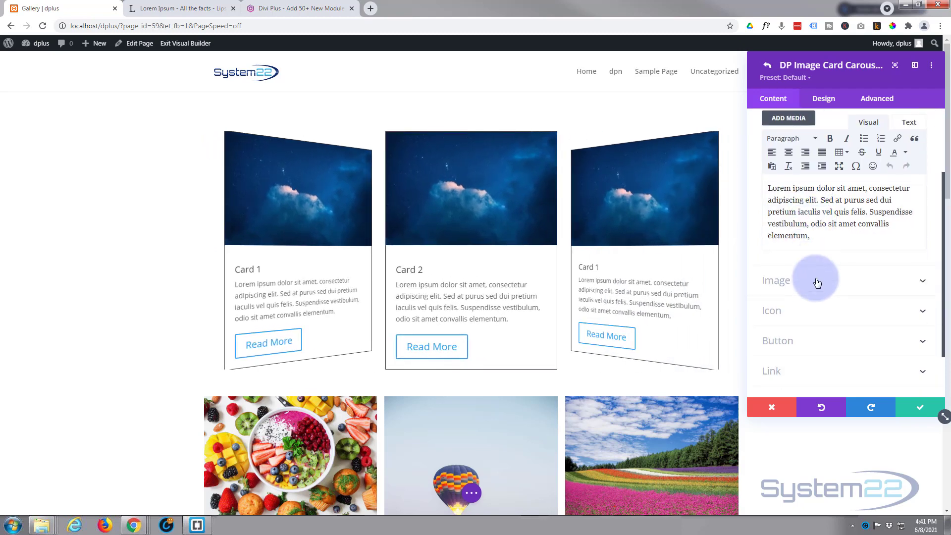
pyautogui.click(819, 284)
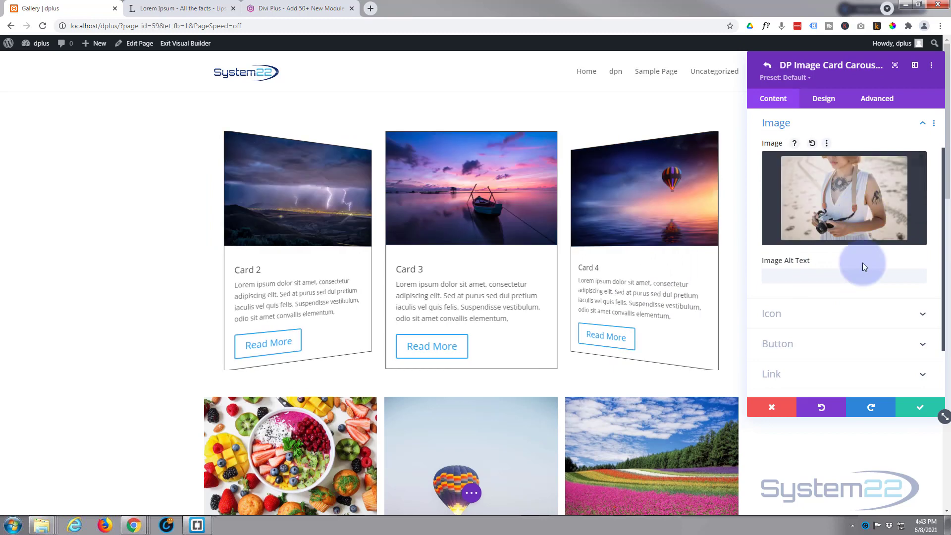
pyautogui.click(926, 408)
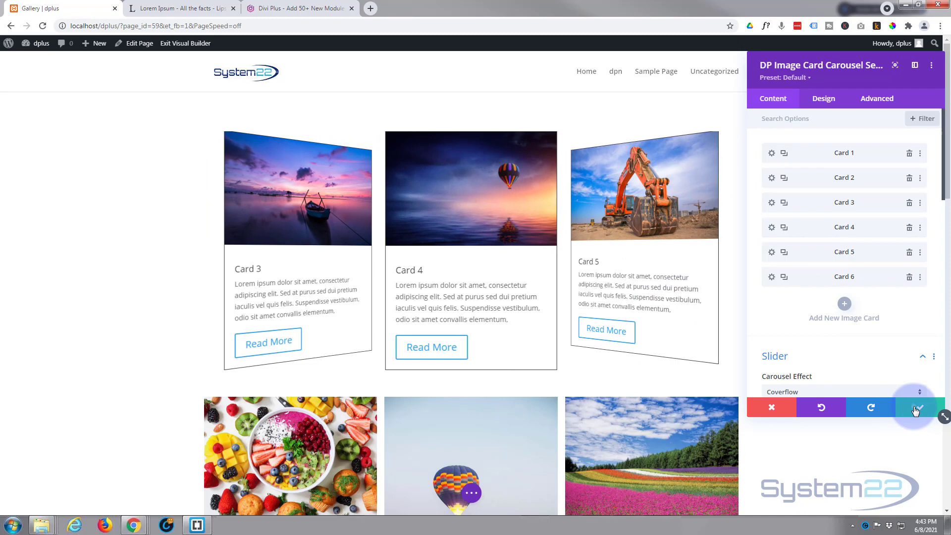
pyautogui.click(915, 410)
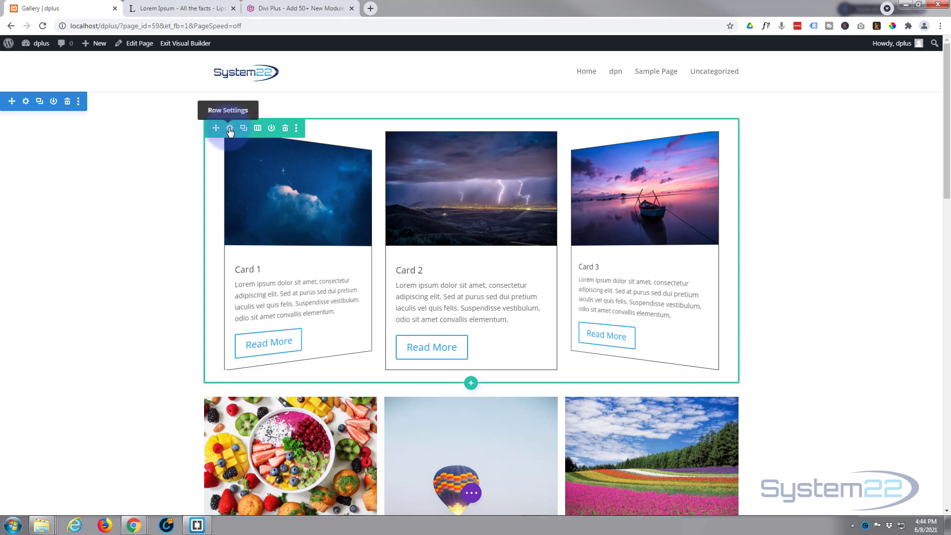
# - Set the row's Sizing Width and Max Width to 100% and save the row
pyautogui.click(230, 130)
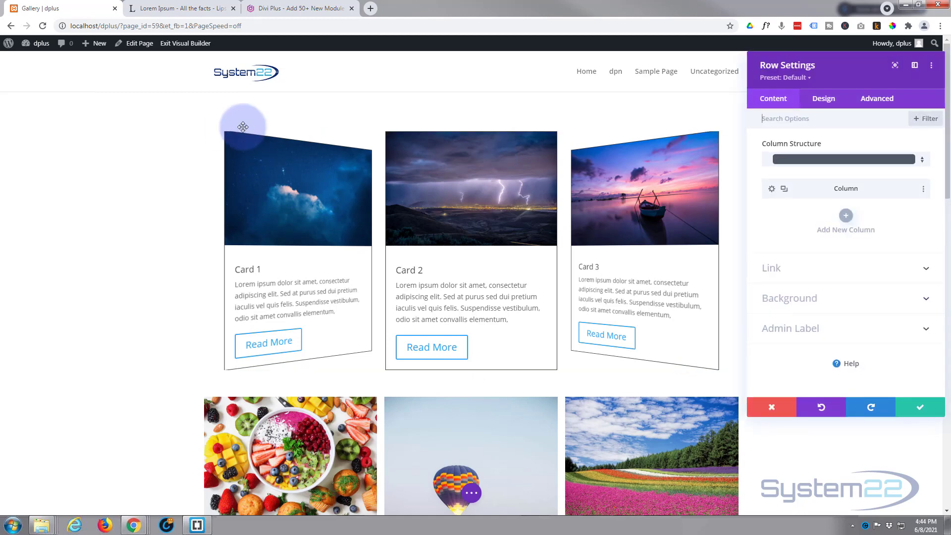
pyautogui.click(823, 101)
pyautogui.click(824, 143)
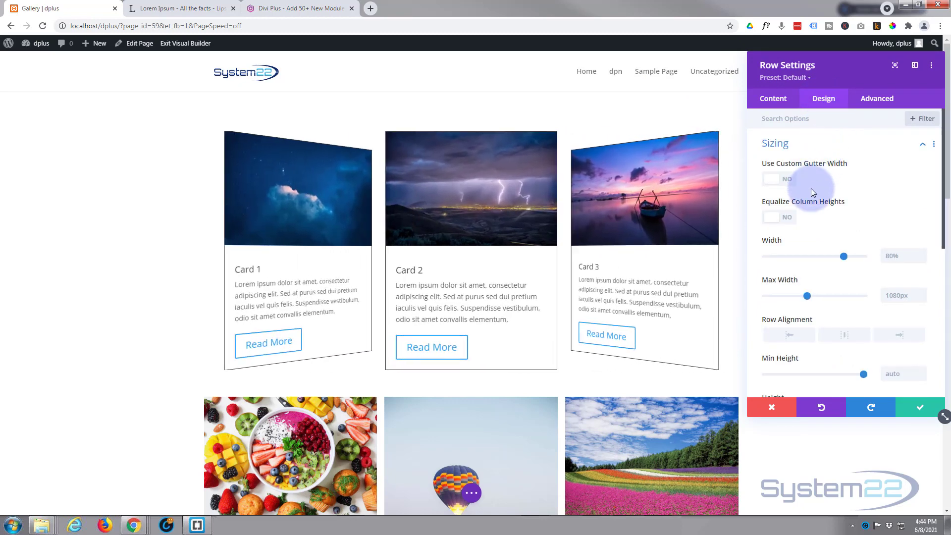
pyautogui.moveTo(843, 256); pyautogui.dragTo(840, 256)
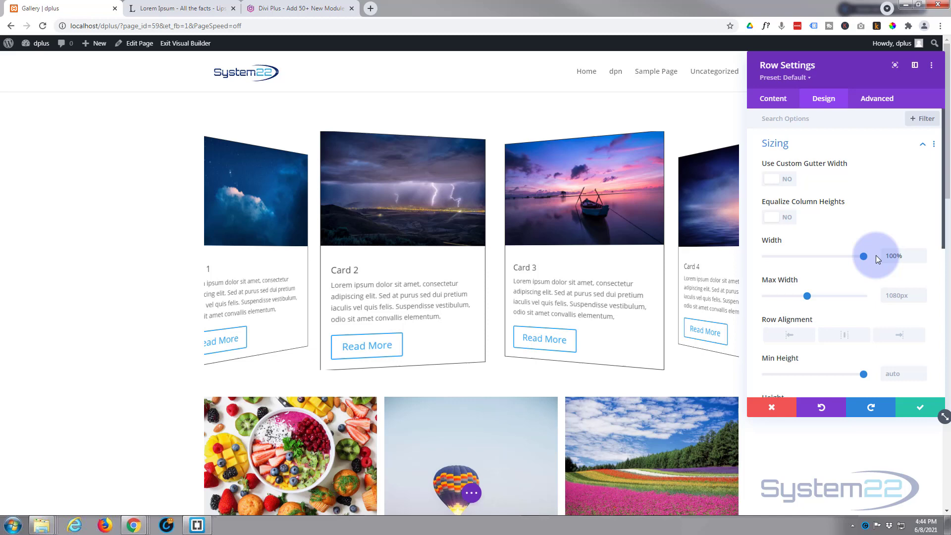
pyautogui.click(882, 256)
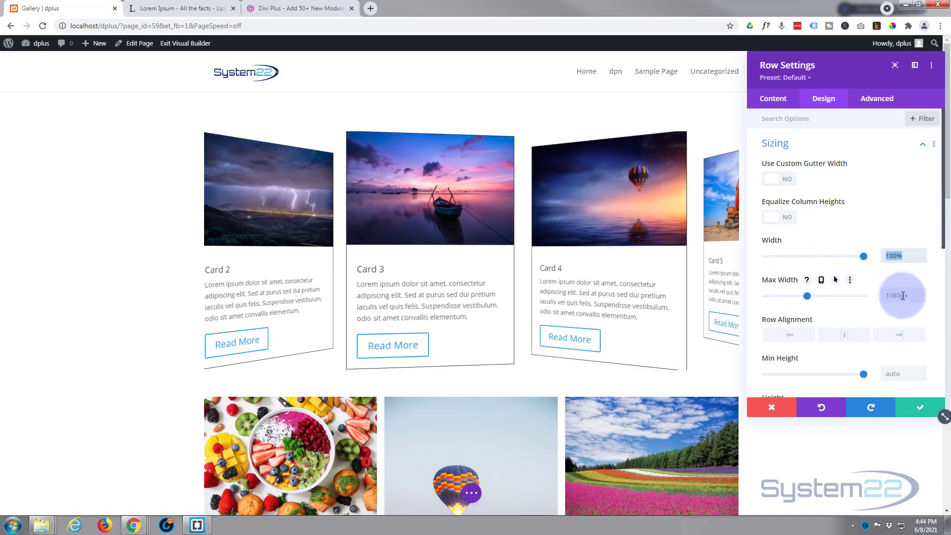
pyautogui.click(920, 295)
pyautogui.write('100%')
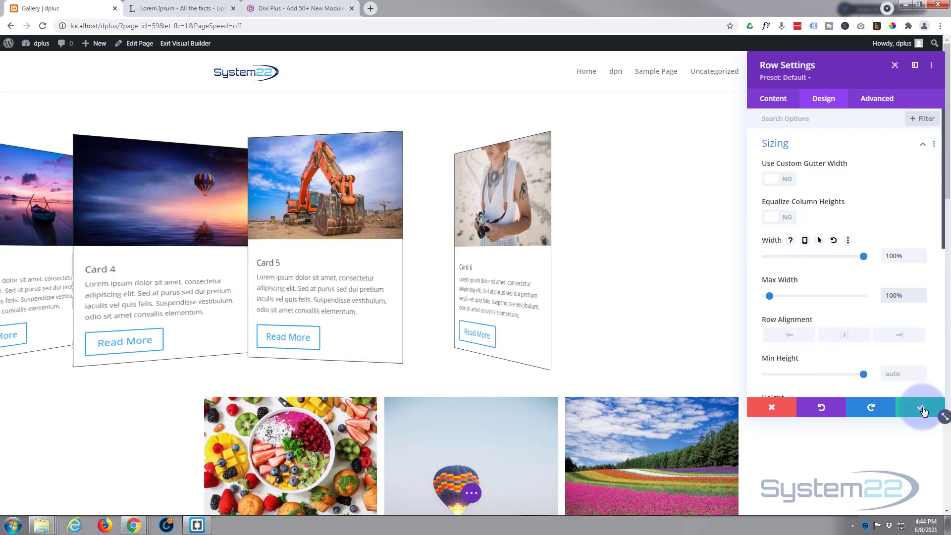
pyautogui.click(918, 409)
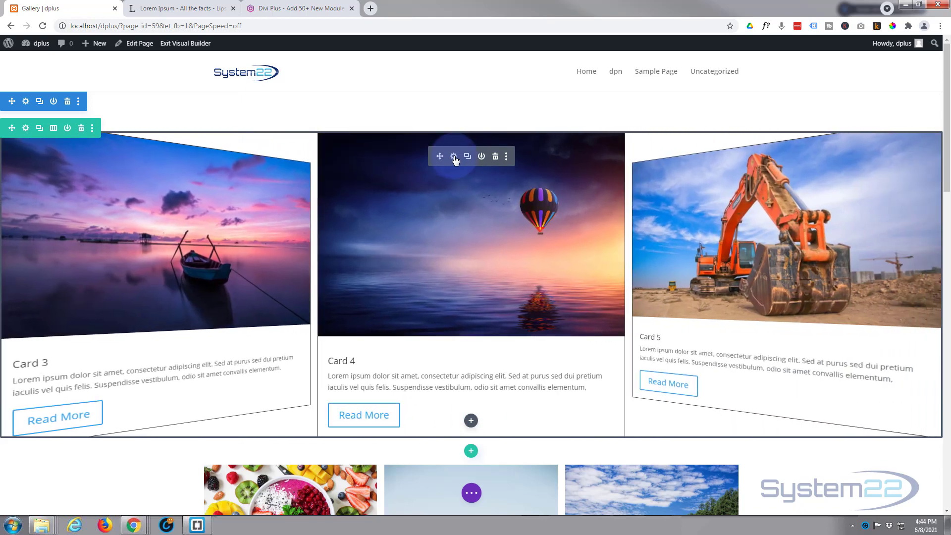
# - Set the carousel to 5 cards per view with 10px space between slides
pyautogui.click(453, 156)
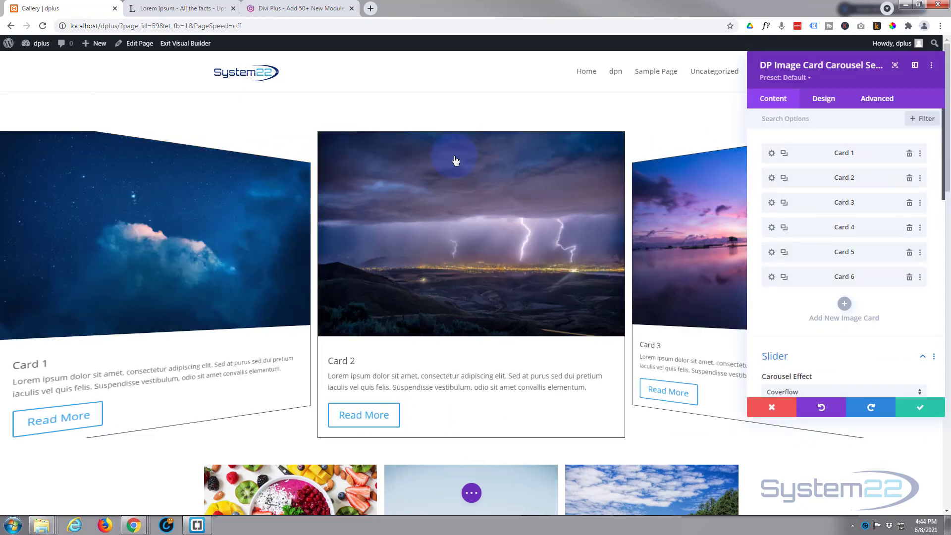
pyautogui.scroll(-2, 780, 344)
pyautogui.scroll(-1, 782, 342)
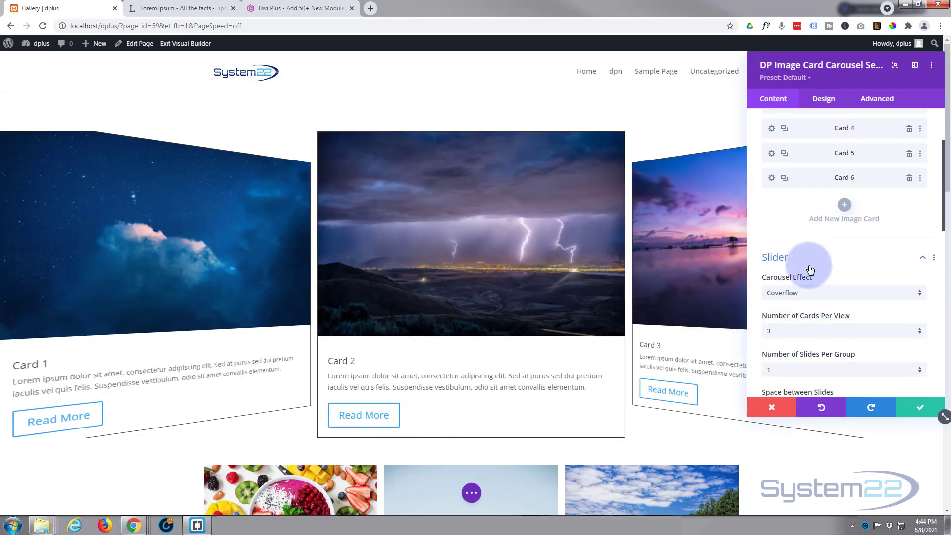
pyautogui.scroll(-1, 829, 263)
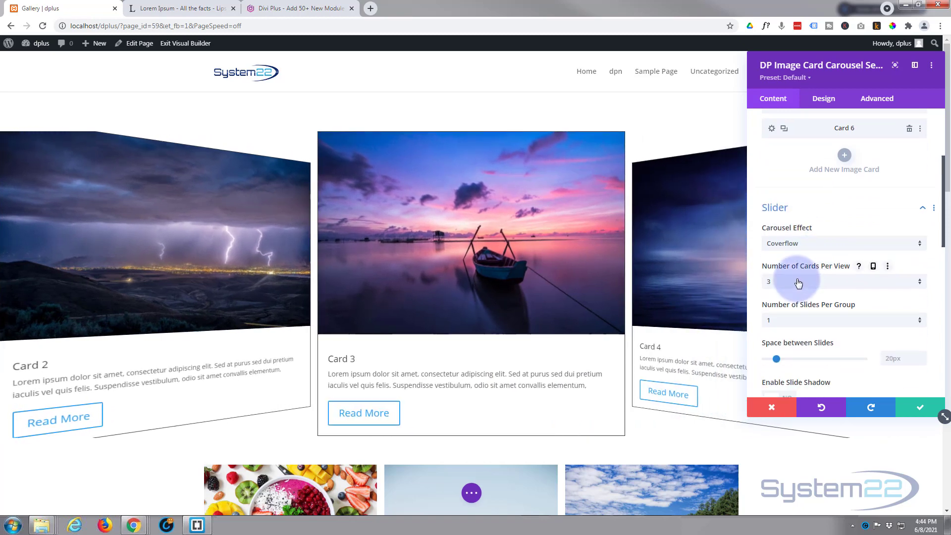
pyautogui.click(798, 282)
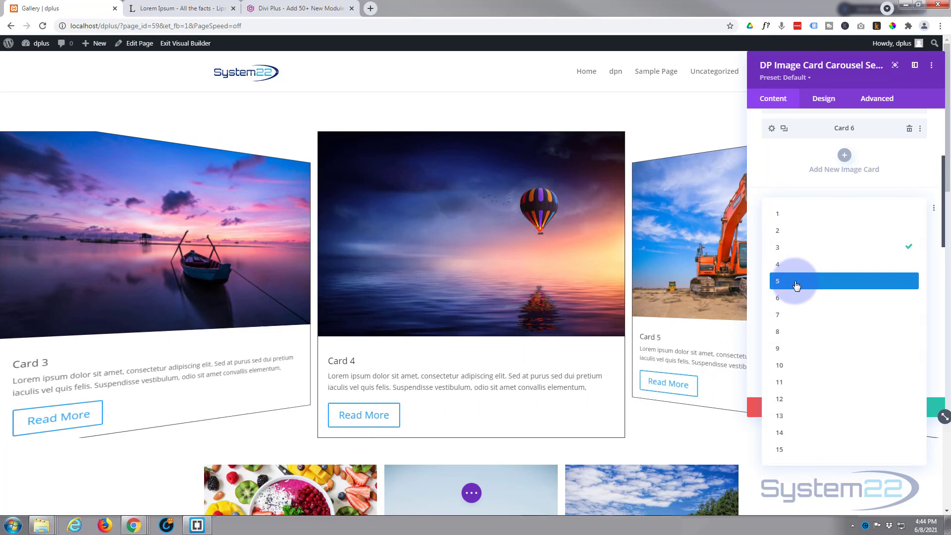
pyautogui.click(796, 281)
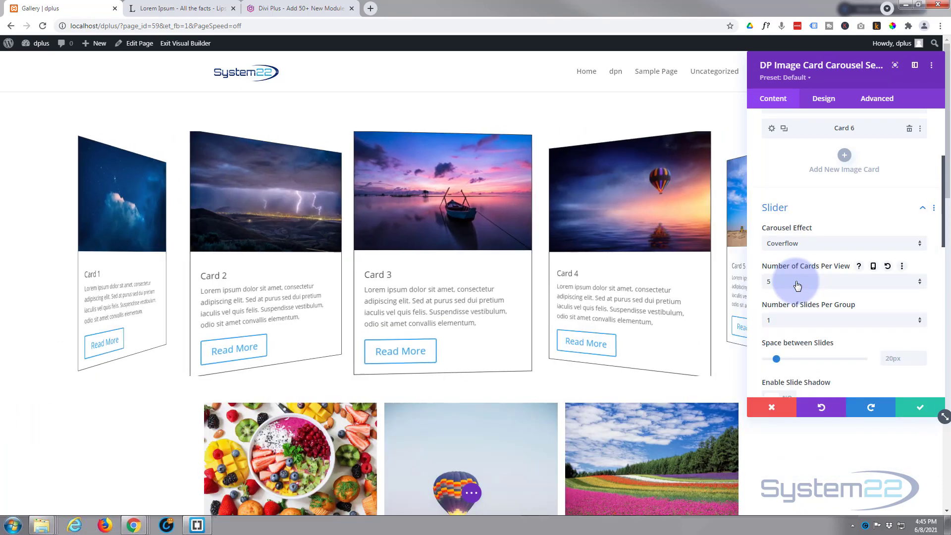
pyautogui.scroll(-2, 797, 285)
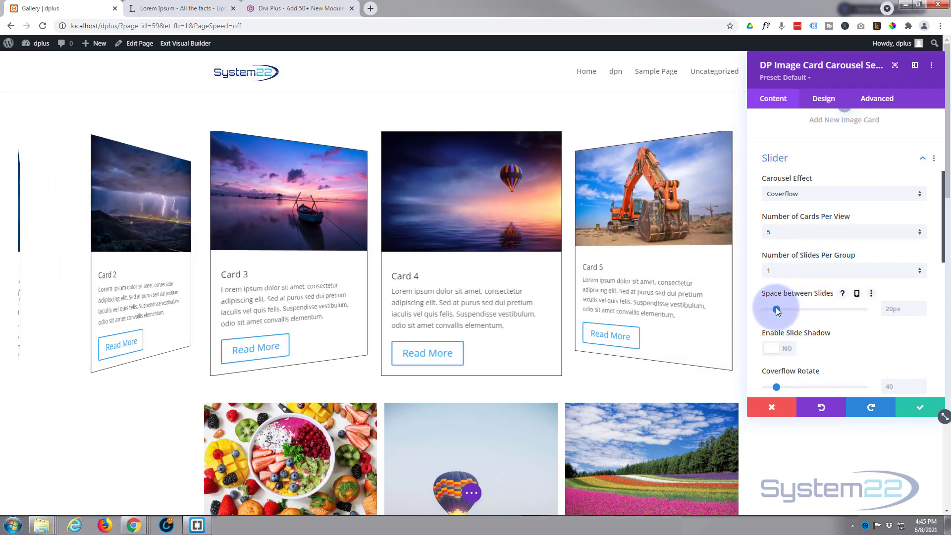
pyautogui.moveTo(777, 310); pyautogui.dragTo(744, 308)
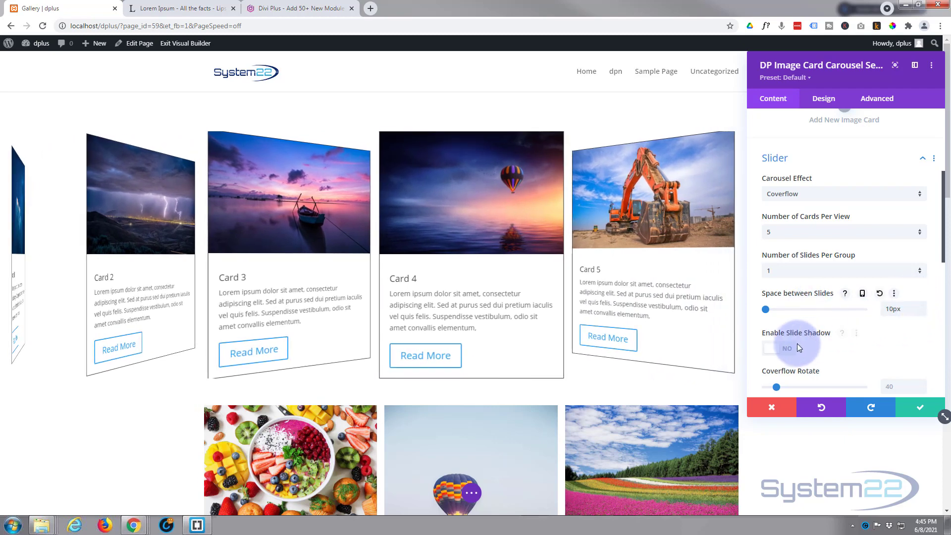
# - Turn on Enable Loop and retype Space between Slides as 0px
pyautogui.scroll(-2, 807, 323)
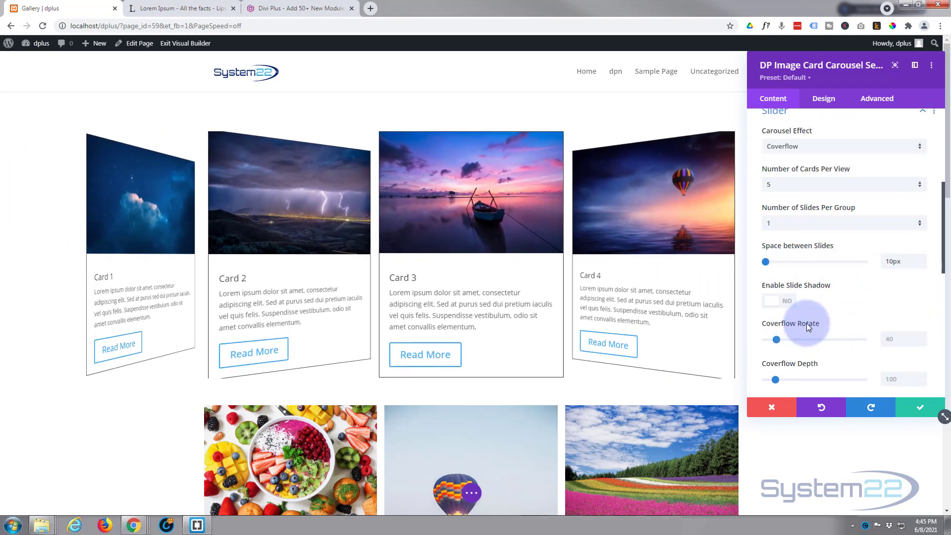
pyautogui.scroll(-1, 807, 326)
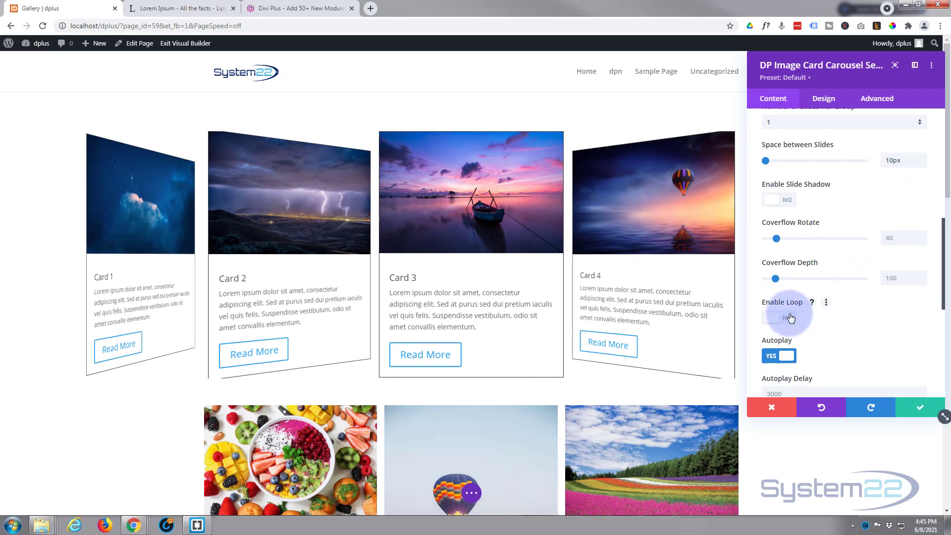
pyautogui.click(788, 317)
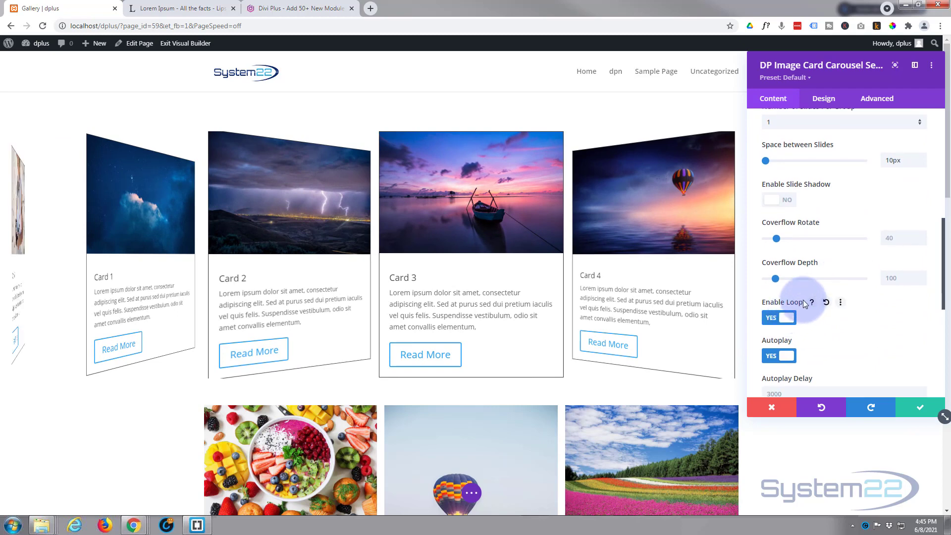
pyautogui.scroll(1, 806, 296)
pyautogui.scroll(1, 806, 297)
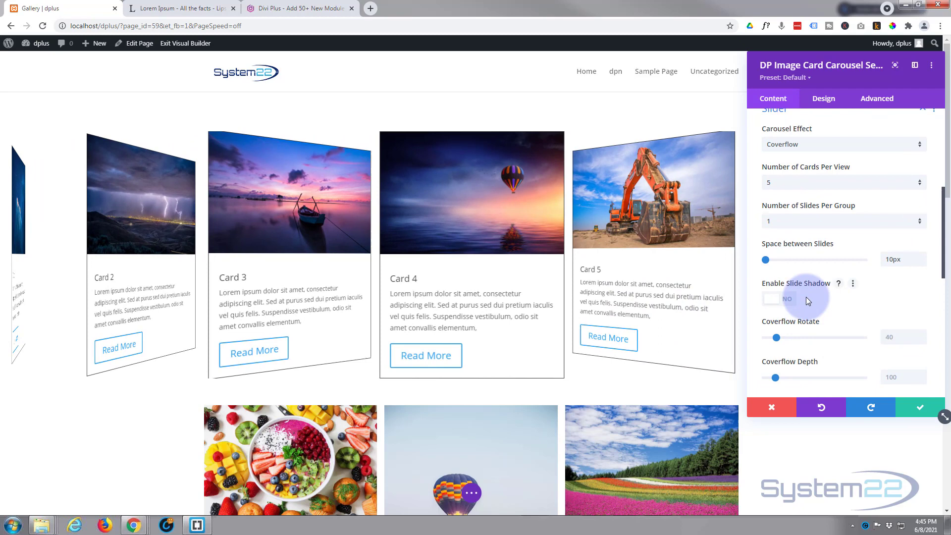
pyautogui.click(894, 257)
pyautogui.moveTo(898, 259); pyautogui.dragTo(882, 259)
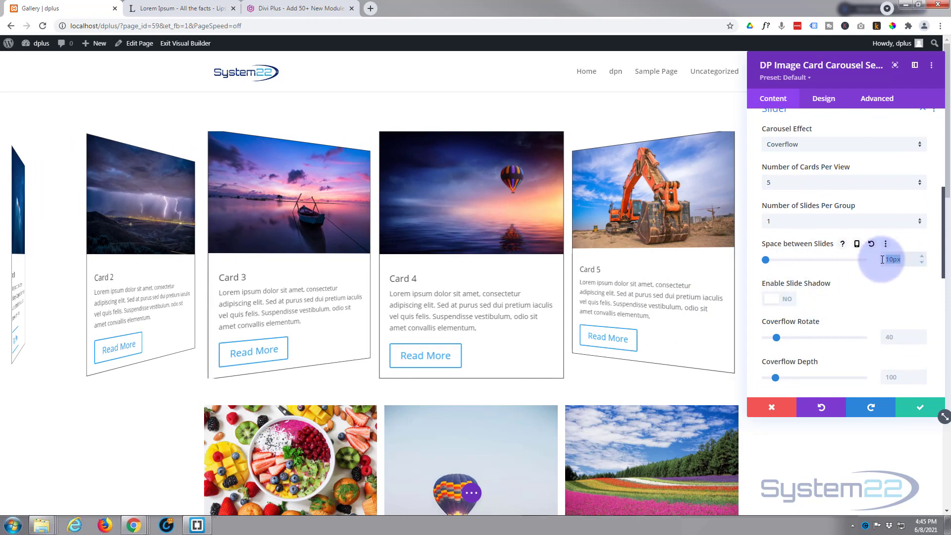
pyautogui.write('0')
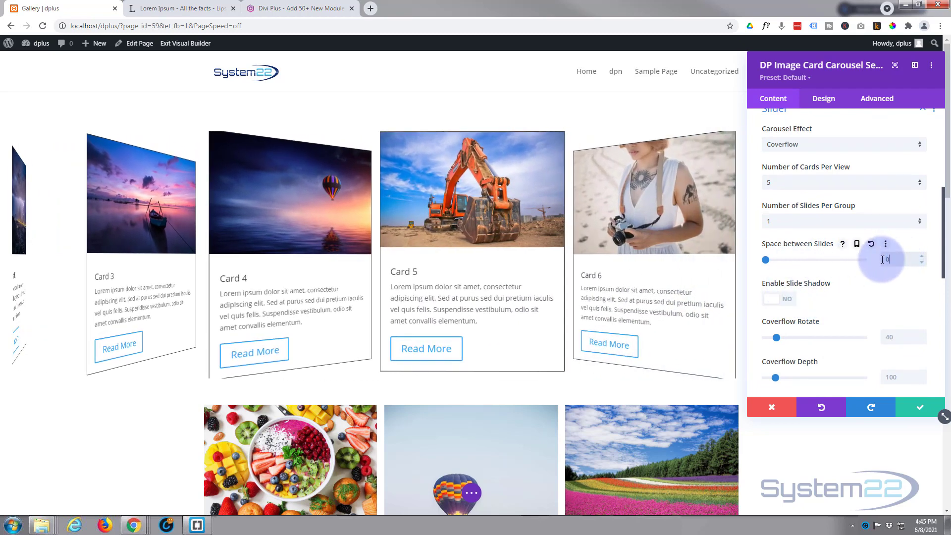
pyautogui.write('px')
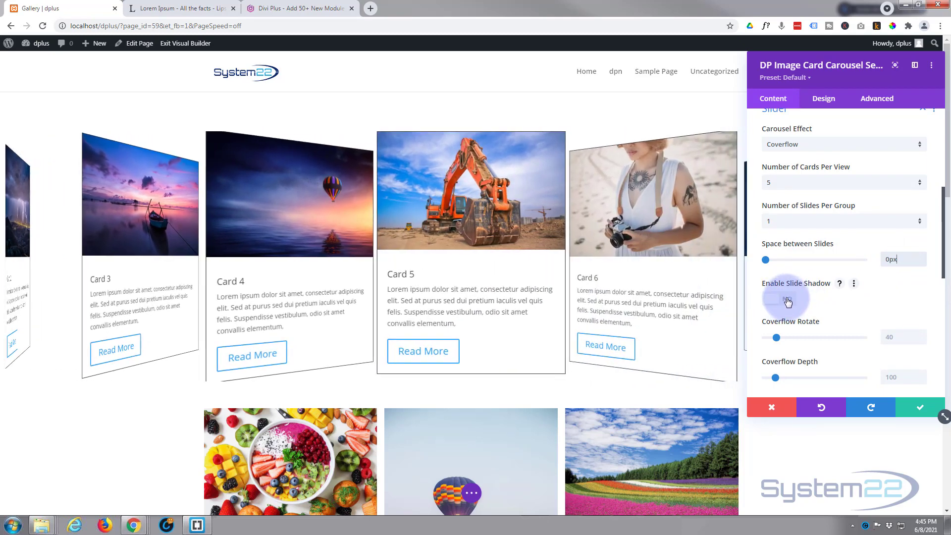
# - Enable Slide Shadow with a black colour lowered to 0.28 opacity
pyautogui.click(787, 301)
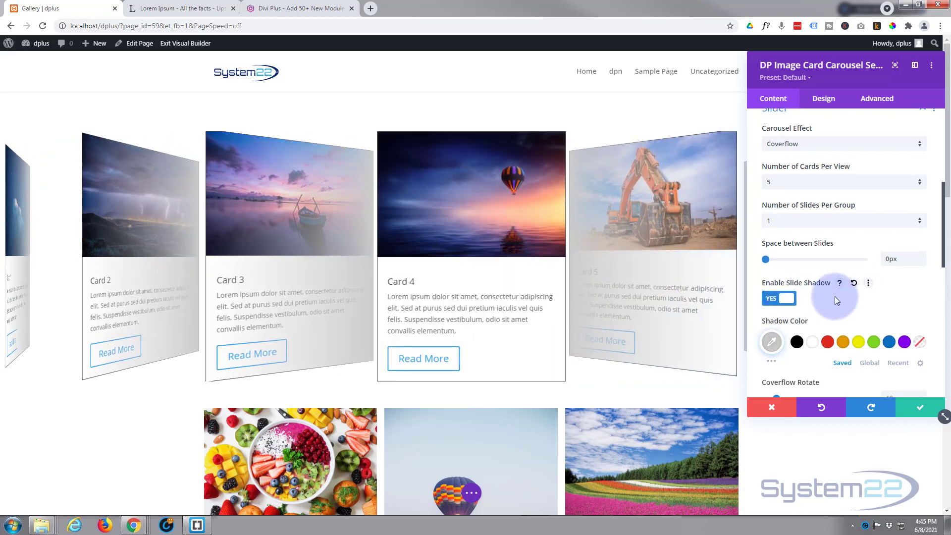
pyautogui.scroll(-1, 802, 297)
pyautogui.click(800, 295)
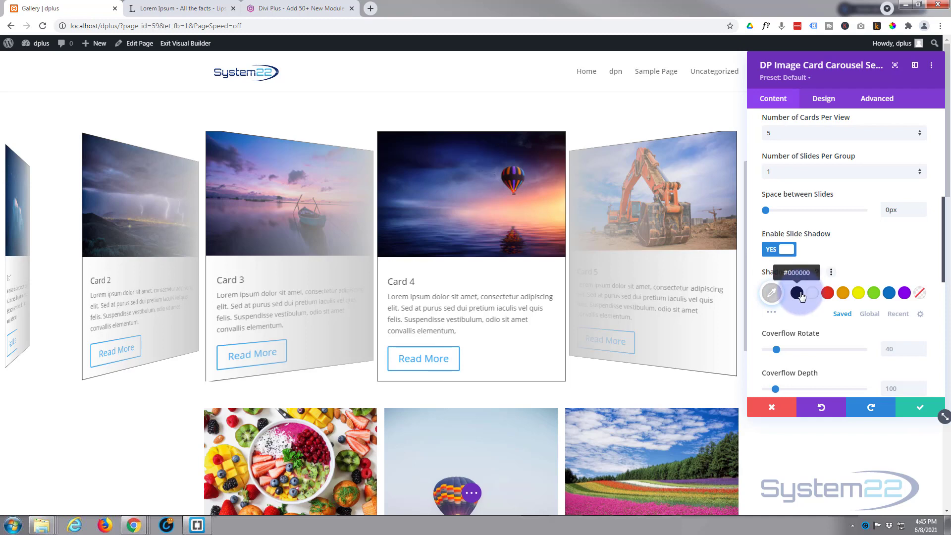
pyautogui.click(771, 295)
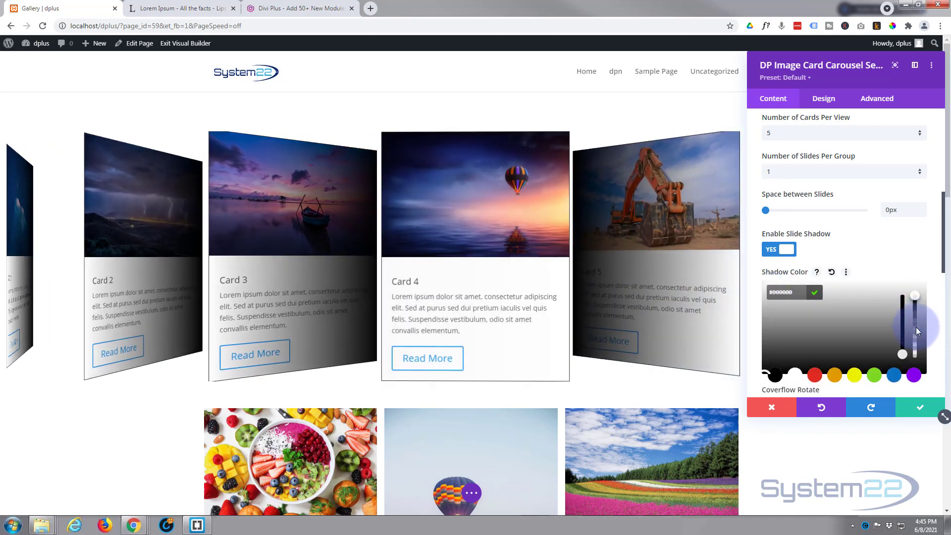
pyautogui.click(916, 332)
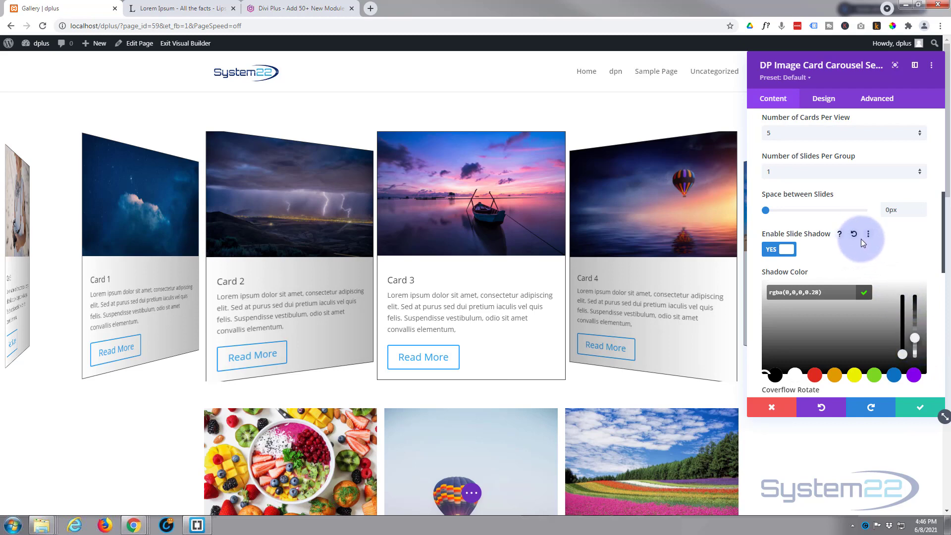
pyautogui.scroll(-3, 862, 240)
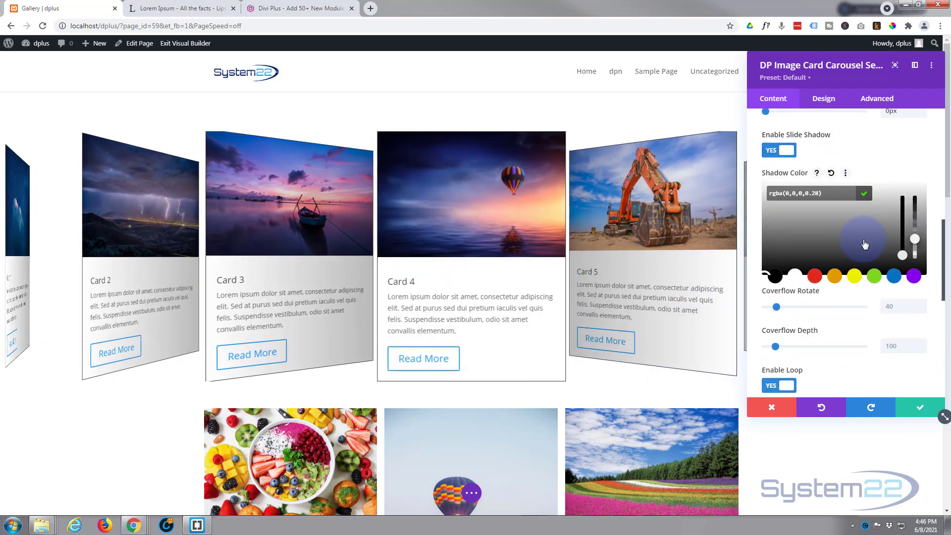
pyautogui.scroll(-2, 864, 244)
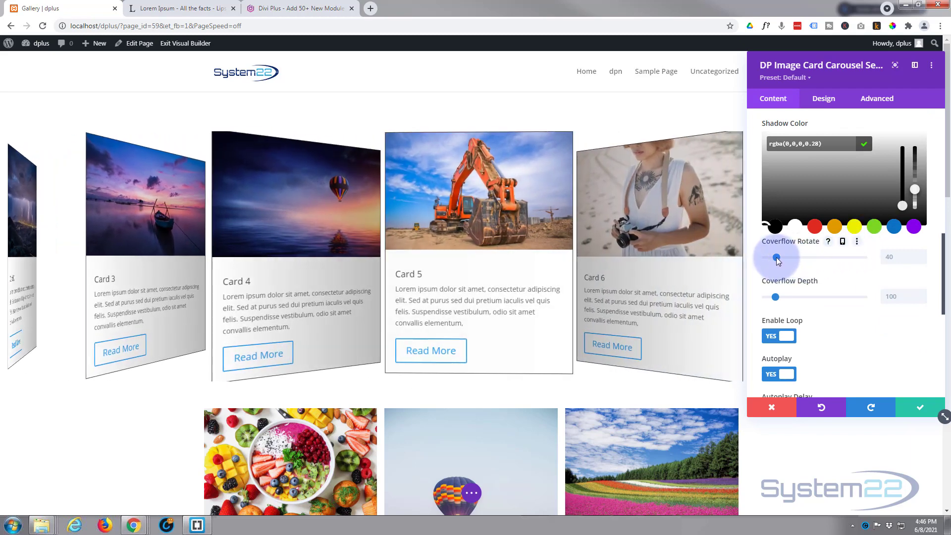
# - Set Coverflow Rotate to 27 and replace the Coverflow Depth value with 200
pyautogui.click(777, 257)
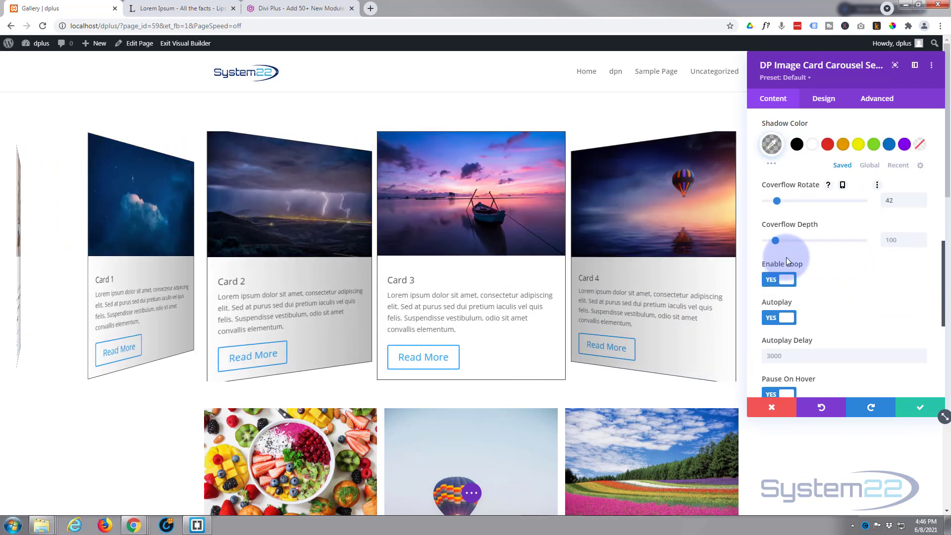
pyautogui.moveTo(786, 257)
pyautogui.mouseDown()
pyautogui.moveTo(812, 273)
pyautogui.moveTo(795, 256)
pyautogui.moveTo(772, 254)
pyautogui.mouseUp()
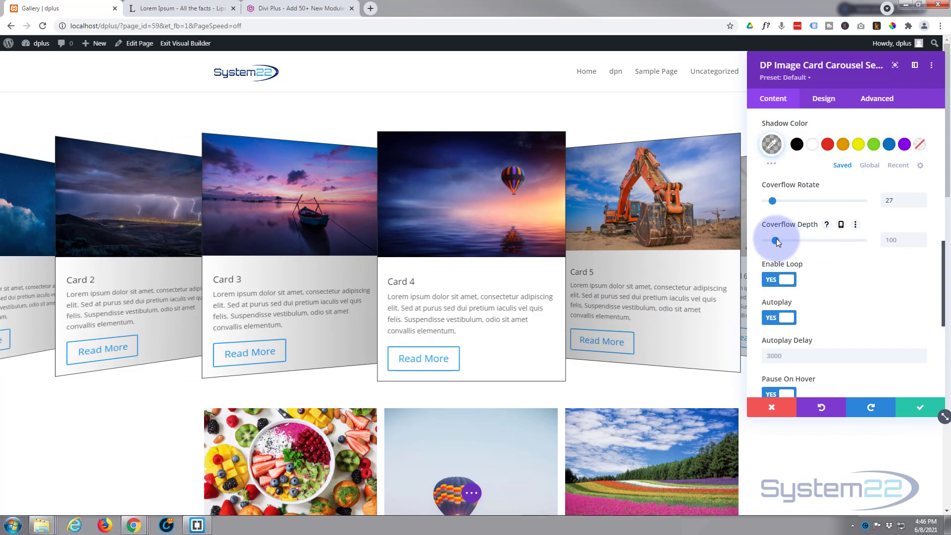
pyautogui.moveTo(776, 239)
pyautogui.mouseDown()
pyautogui.moveTo(841, 236)
pyautogui.moveTo(772, 241)
pyautogui.moveTo(784, 240)
pyautogui.mouseUp()
pyautogui.moveTo(898, 239); pyautogui.dragTo(870, 238)
pyautogui.press('BackSpace')
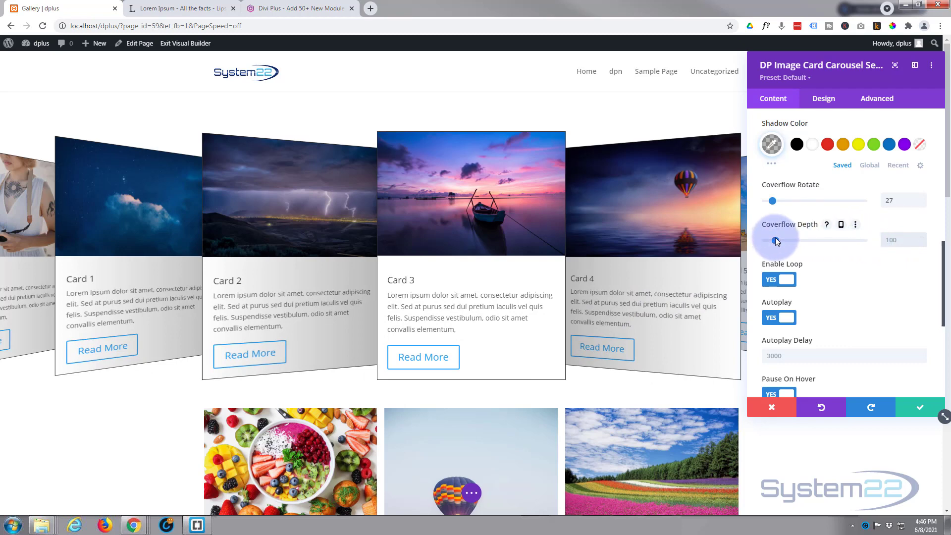
pyautogui.write('200')
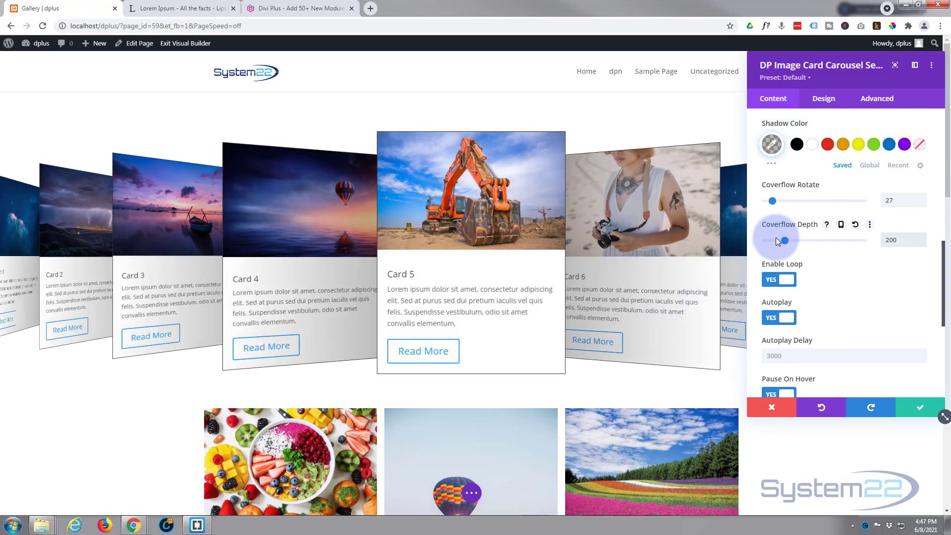
pyautogui.click(776, 237)
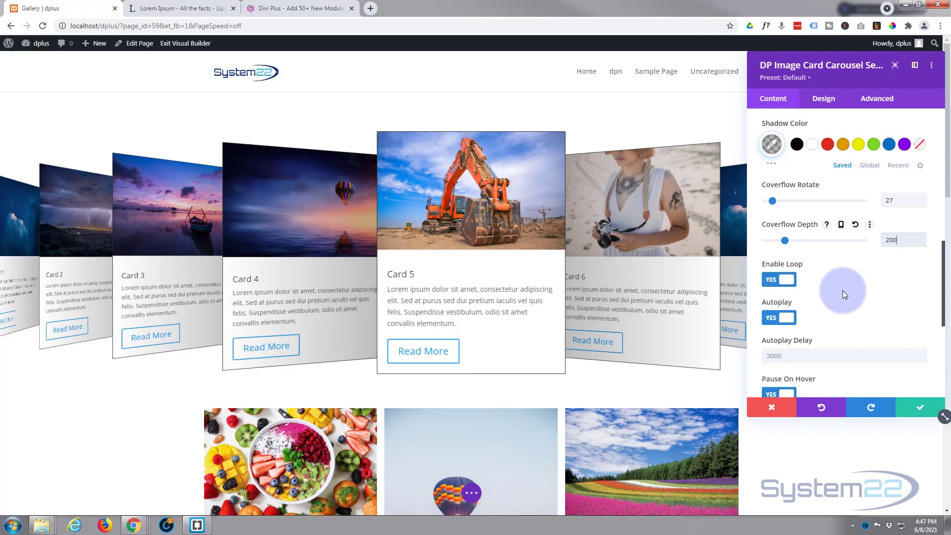
pyautogui.scroll(-1, 842, 290)
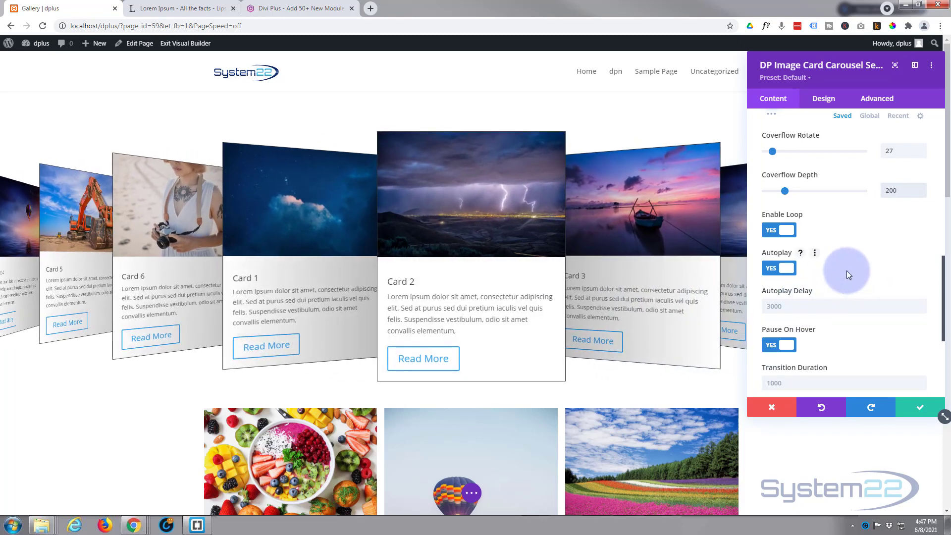
pyautogui.scroll(-3, 845, 270)
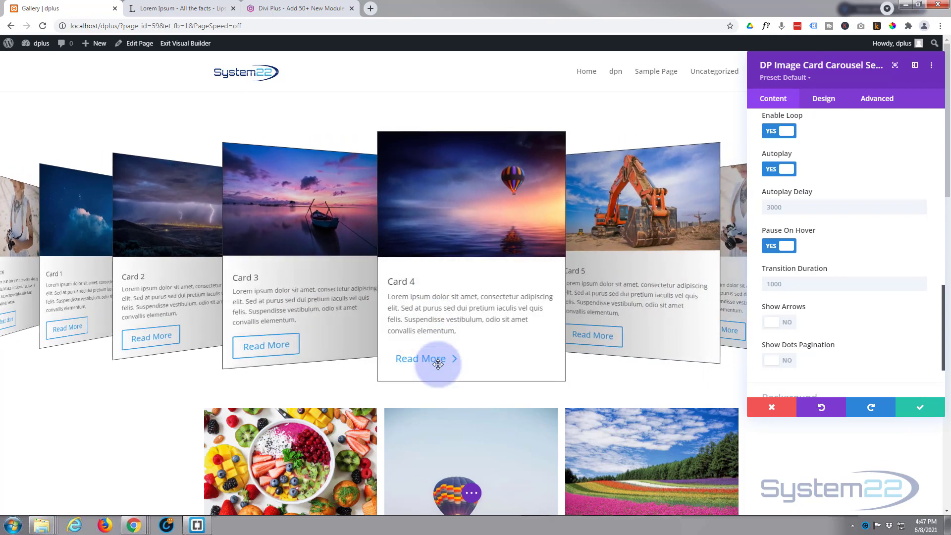
pyautogui.moveTo(828, 310)
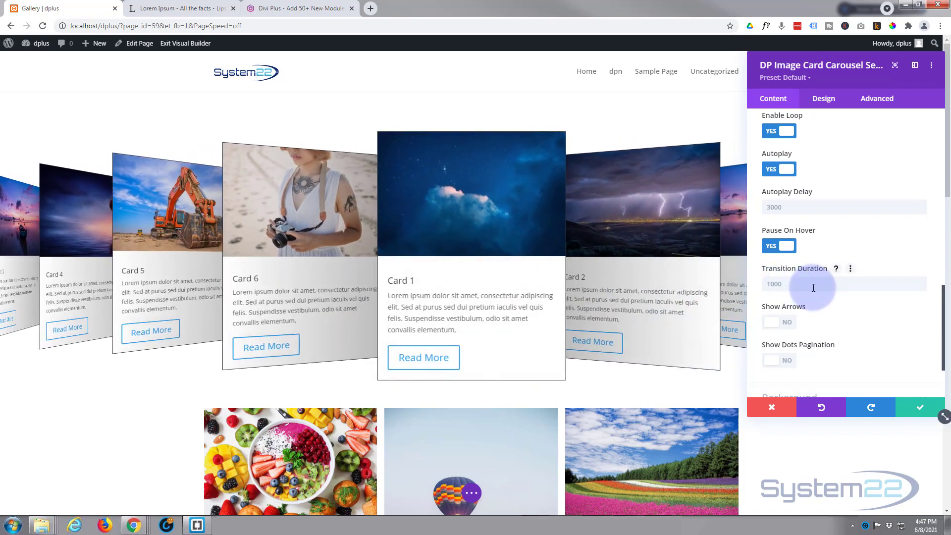
pyautogui.scroll(-1, 814, 287)
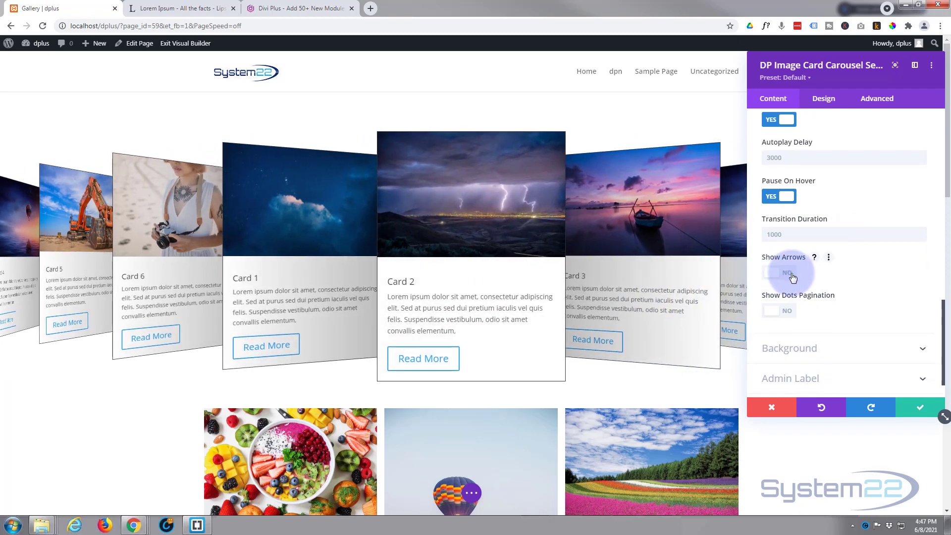
# - Keep arrows off, enable dot pagination, and choose Solid Dot over Stretched Dot
pyautogui.click(791, 277)
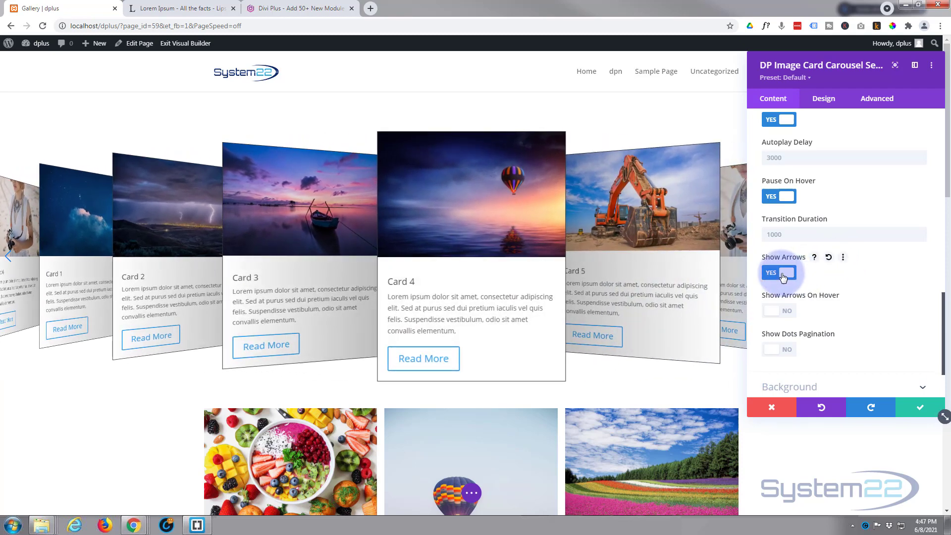
pyautogui.click(781, 274)
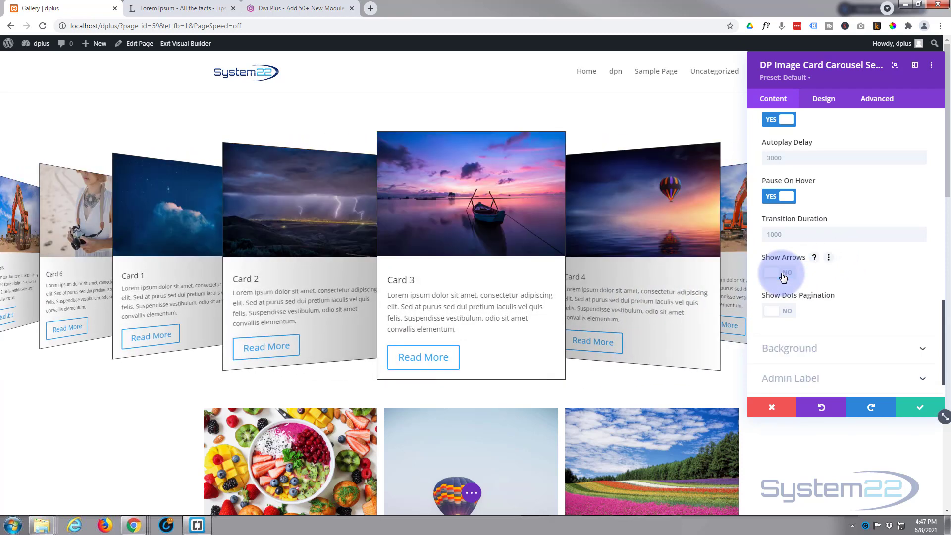
pyautogui.click(788, 314)
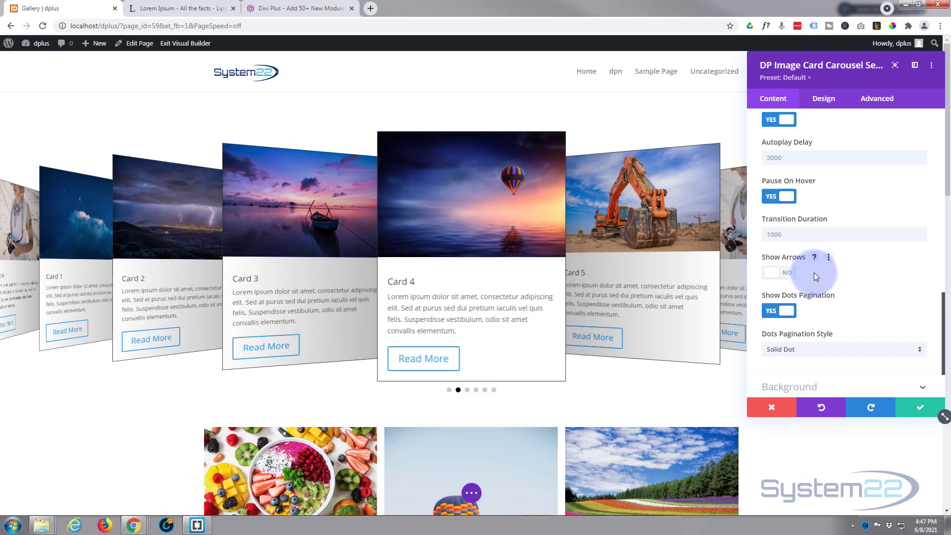
pyautogui.scroll(-2, 813, 272)
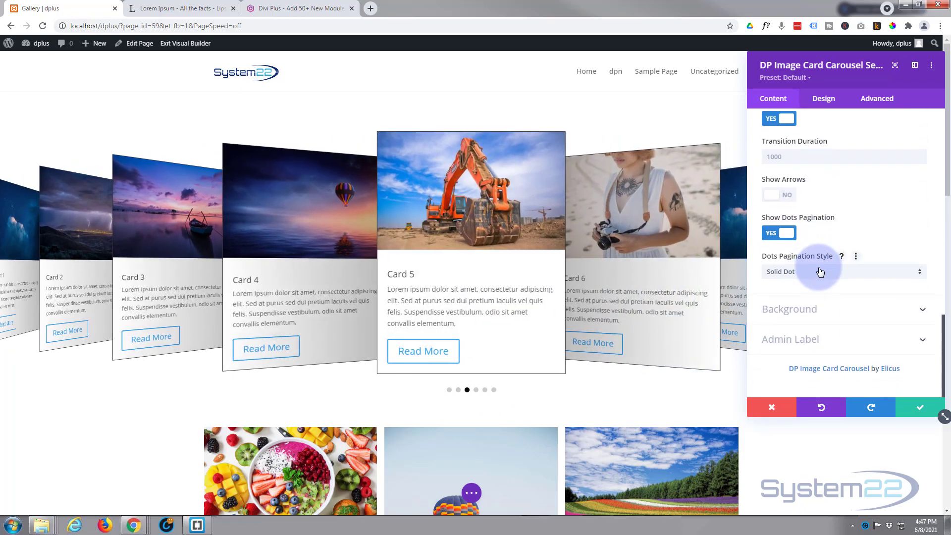
pyautogui.click(819, 270)
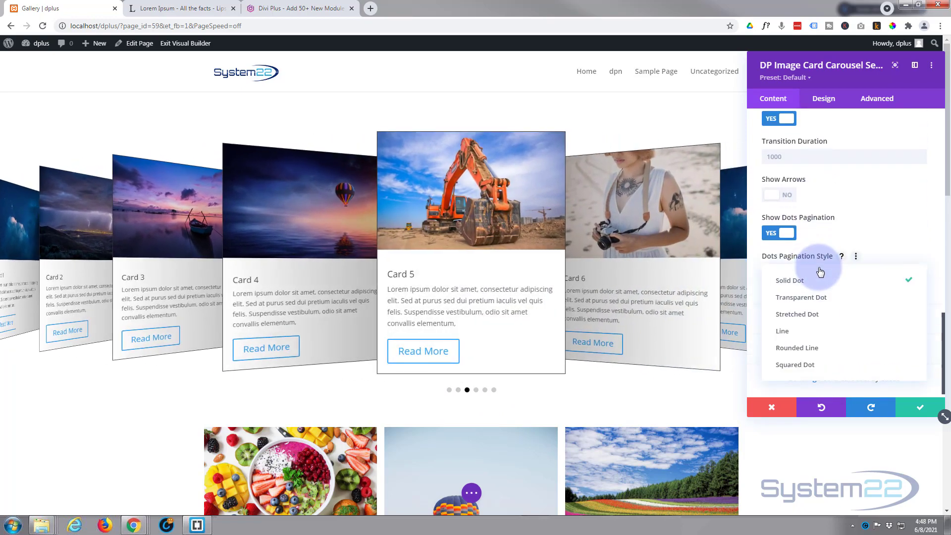
pyautogui.click(821, 316)
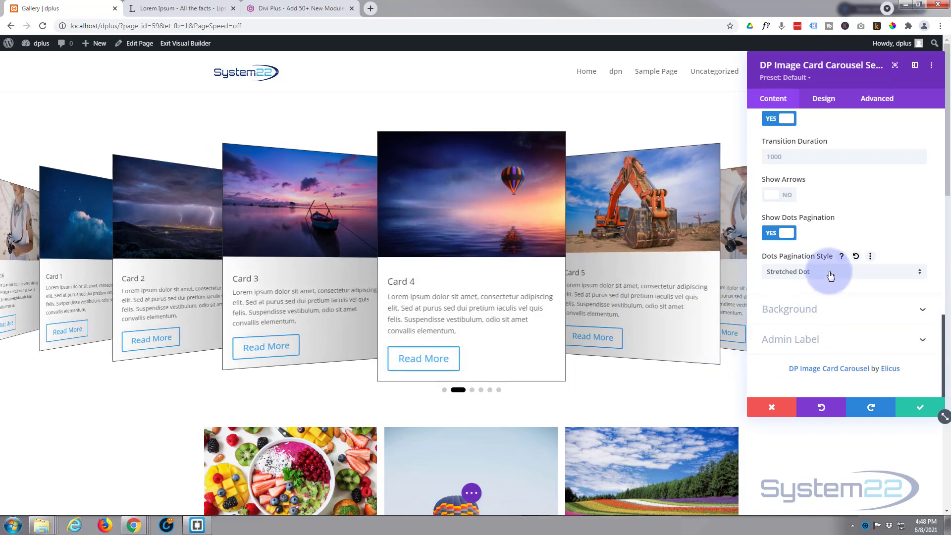
pyautogui.click(831, 276)
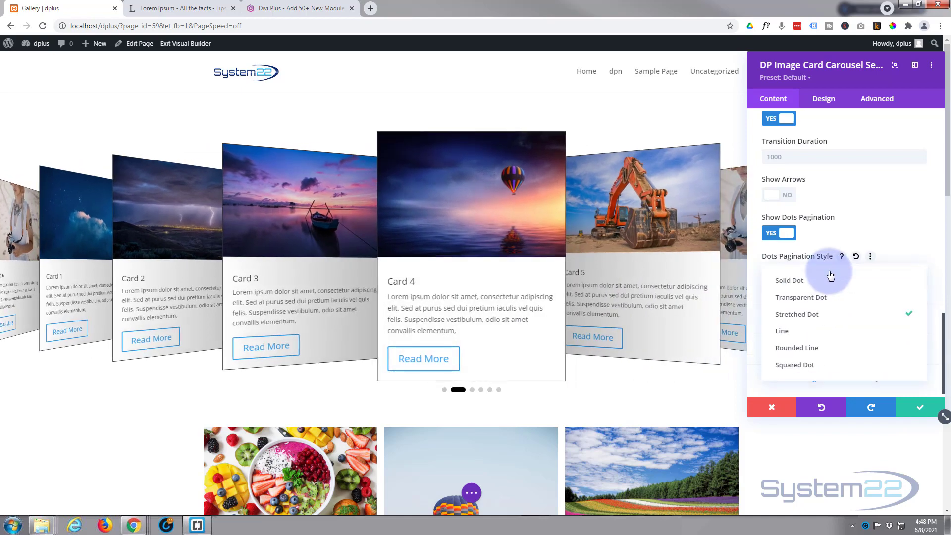
pyautogui.click(805, 282)
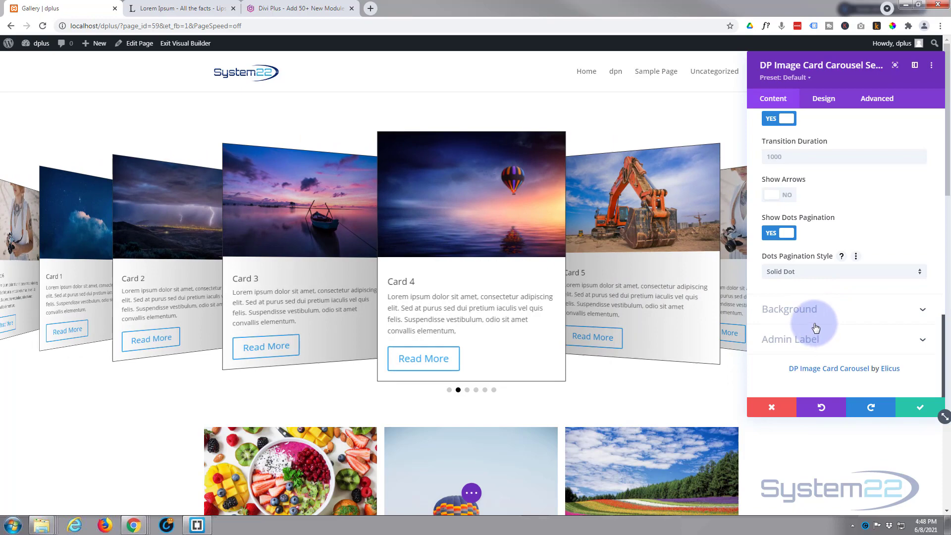
# - Set the carousel's Active Dot Pagination Color to blue (#0c71c3) in the Design tab's Slider settings
pyautogui.click(824, 99)
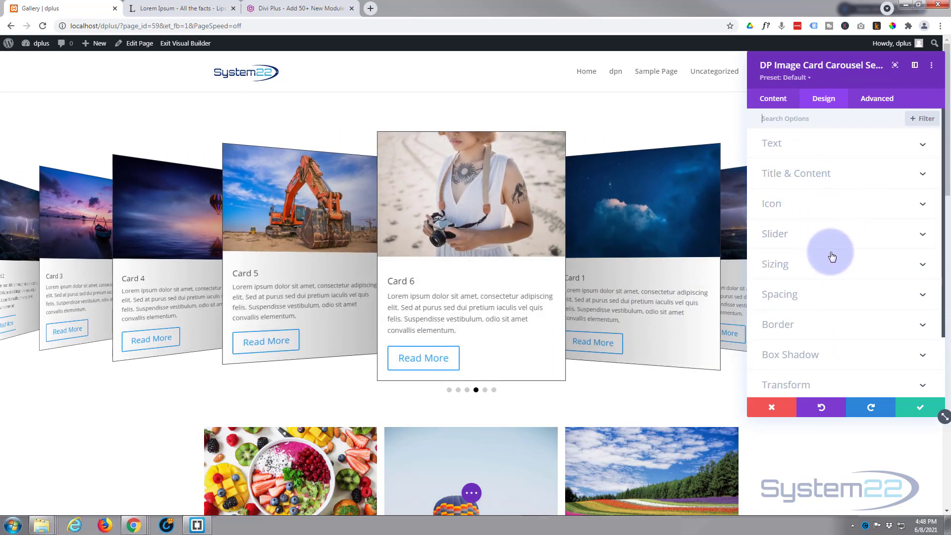
pyautogui.click(830, 237)
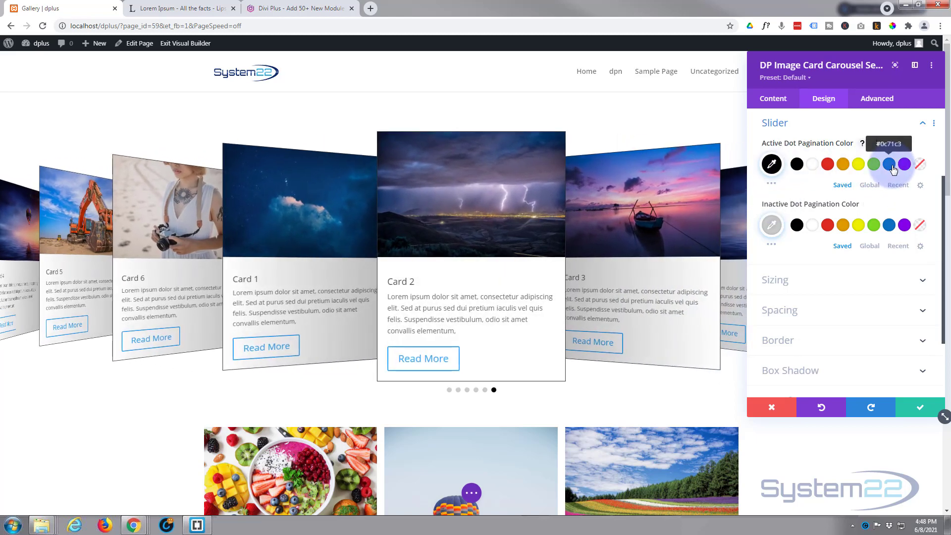
pyautogui.click(890, 164)
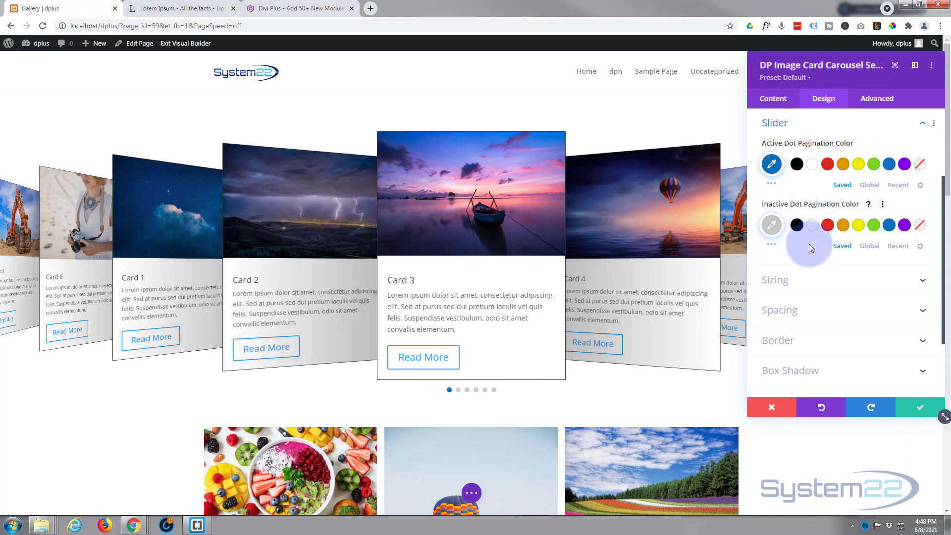
pyautogui.scroll(-1, 811, 242)
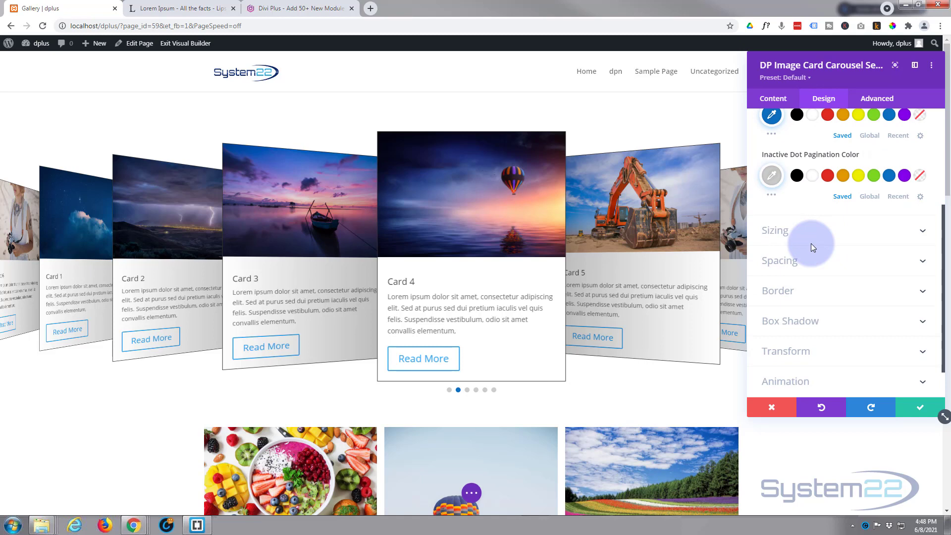
pyautogui.scroll(-1, 810, 242)
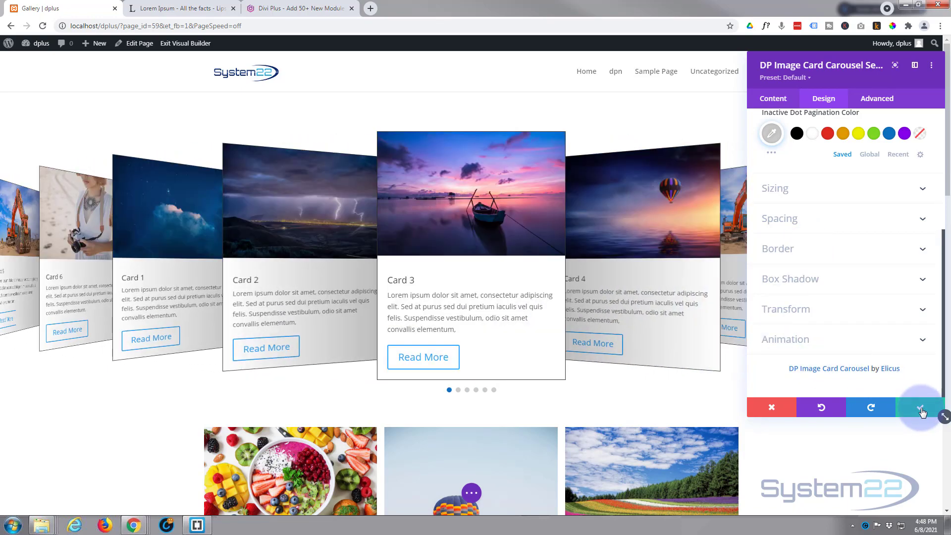
# - Keep the carousel changes, save the Gallery page as a draft, and exit the visual builder
pyautogui.click(920, 410)
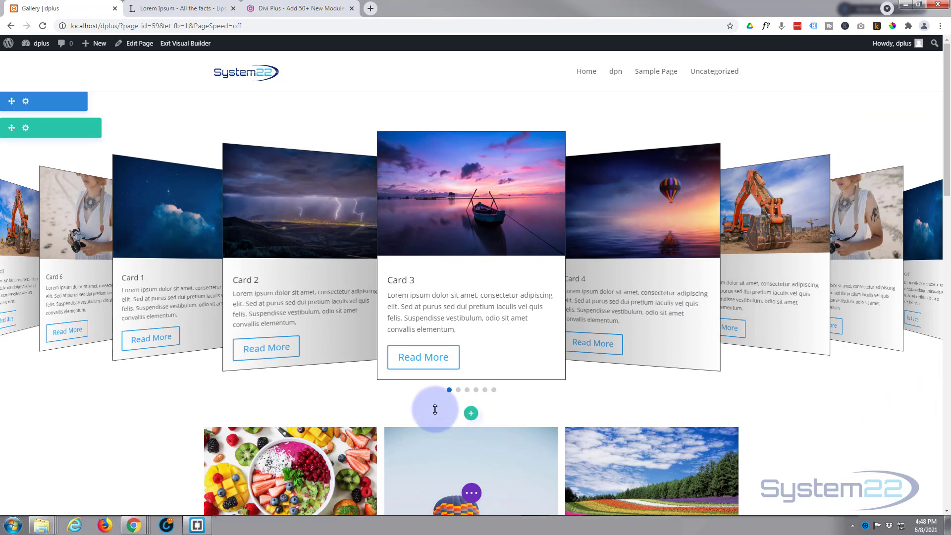
pyautogui.click(471, 494)
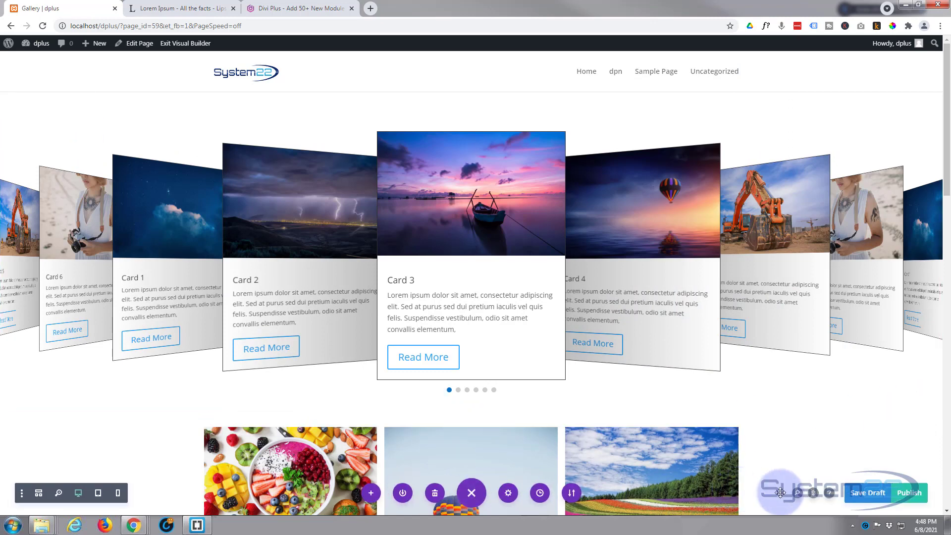
pyautogui.click(866, 498)
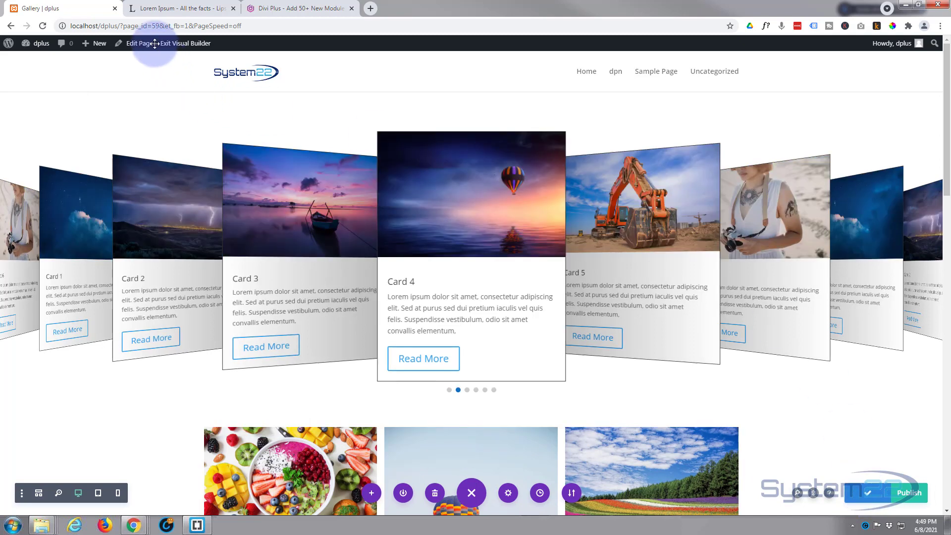
pyautogui.click(178, 43)
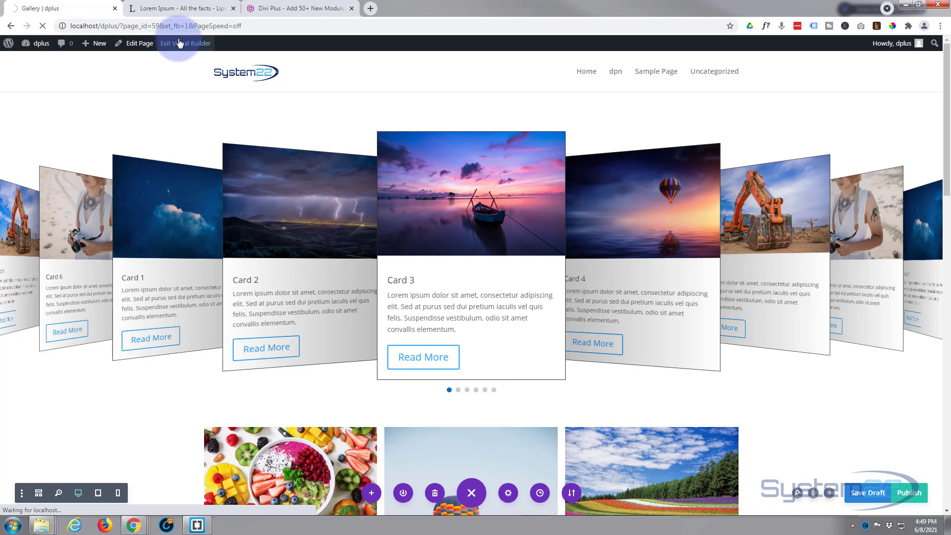